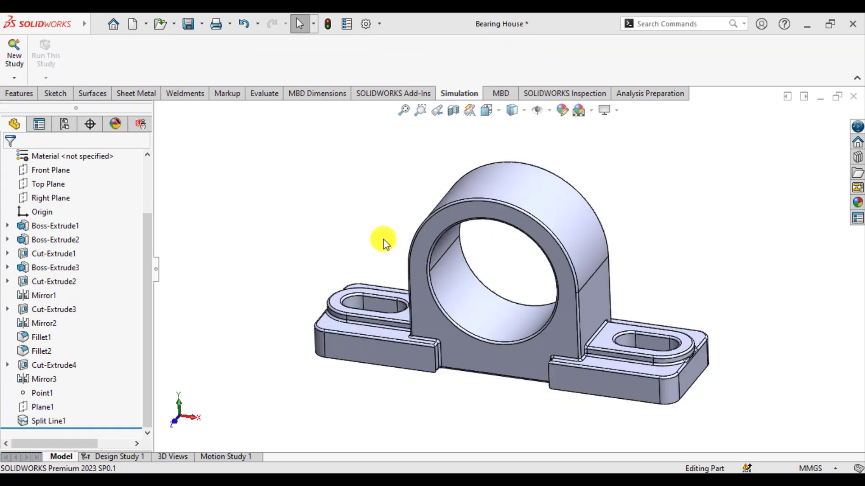
Create a new Static study named Static 1 for the Bearing House part.
middle_click_drag(384, 243, 364, 233)
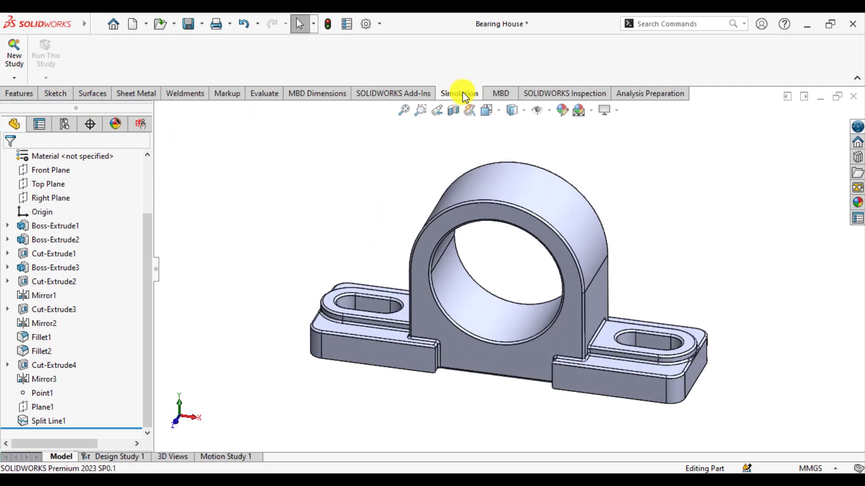
left_click(13, 55)
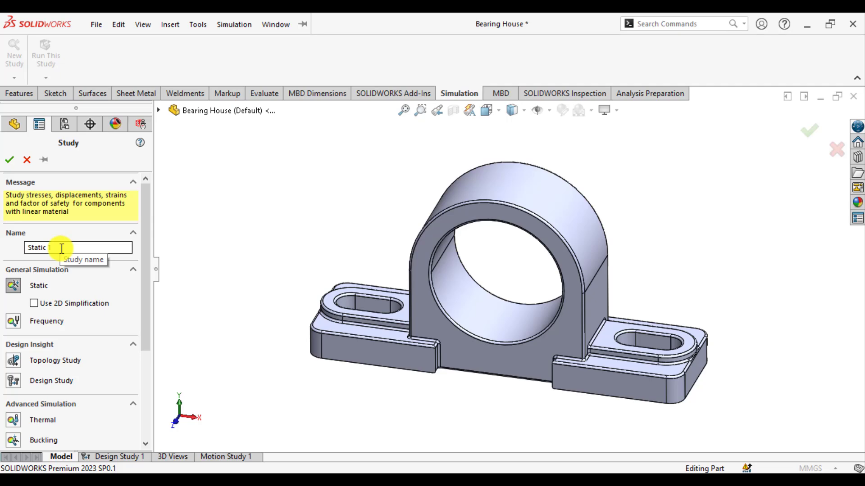
left_click(17, 286)
left_click(10, 160)
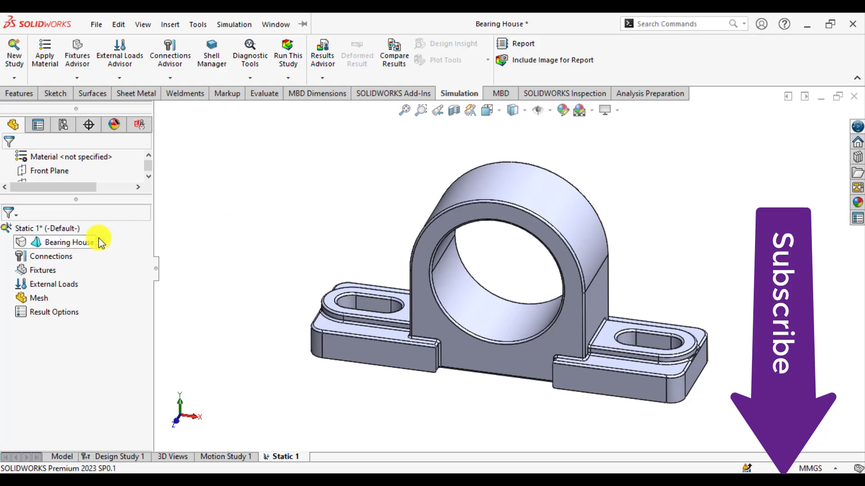
Apply AISI 304 stainless steel as the Bearing House material in Static 1.
right_click(81, 247)
left_click(120, 203)
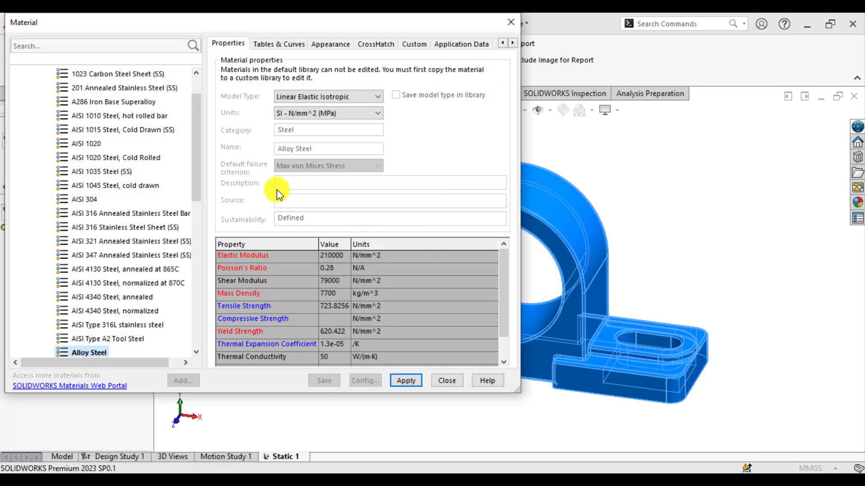
left_click(89, 202)
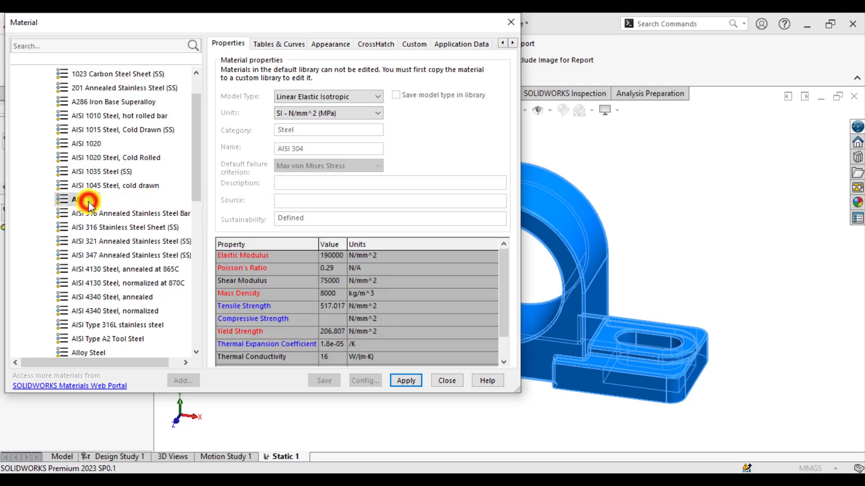
left_click(400, 381)
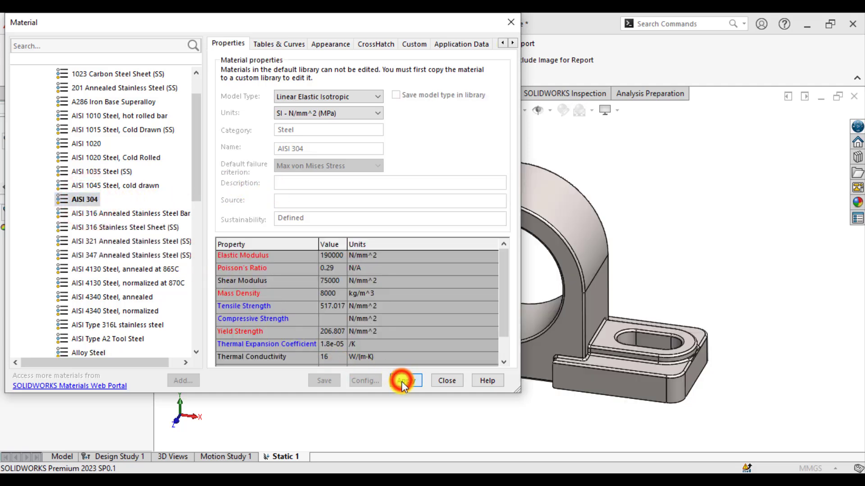
left_click(446, 381)
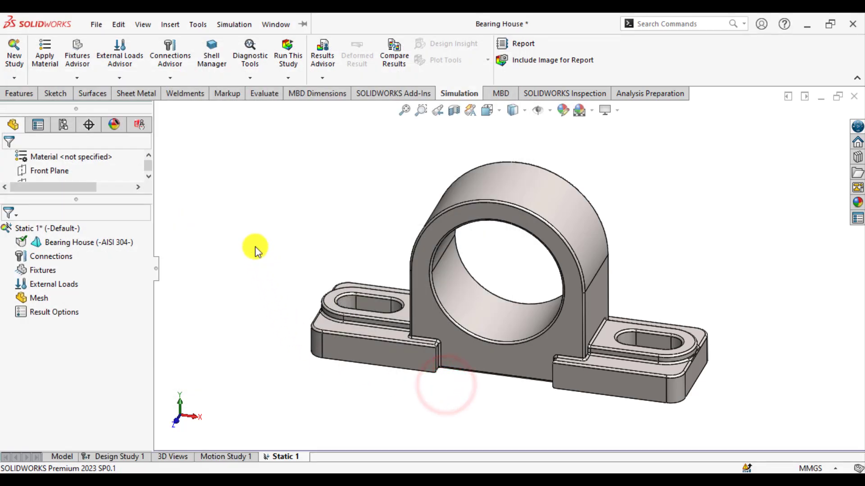
Select and inspect the bore's cylindrical inner face, then clear the selection.
left_click(251, 227)
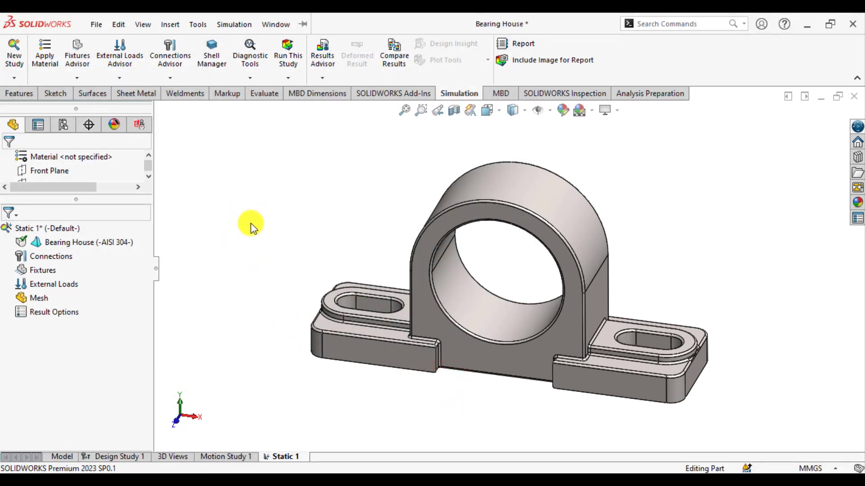
left_click(493, 324)
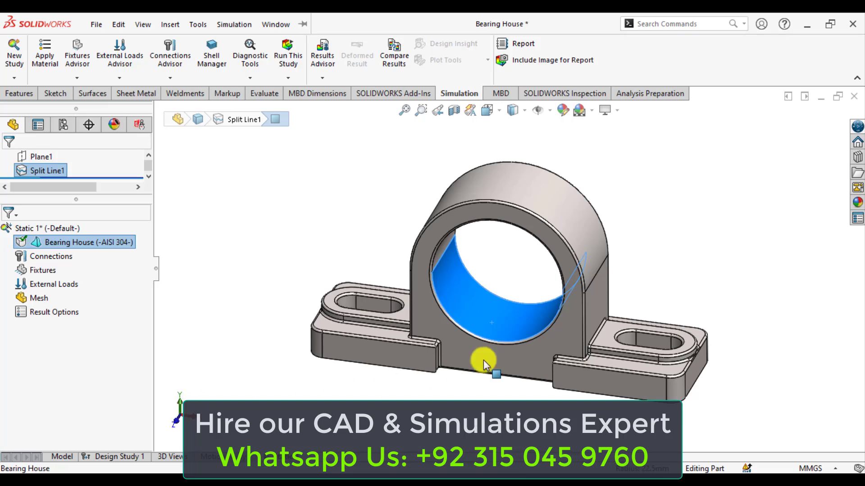
middle_click_drag(482, 299, 471, 276)
left_click(340, 239)
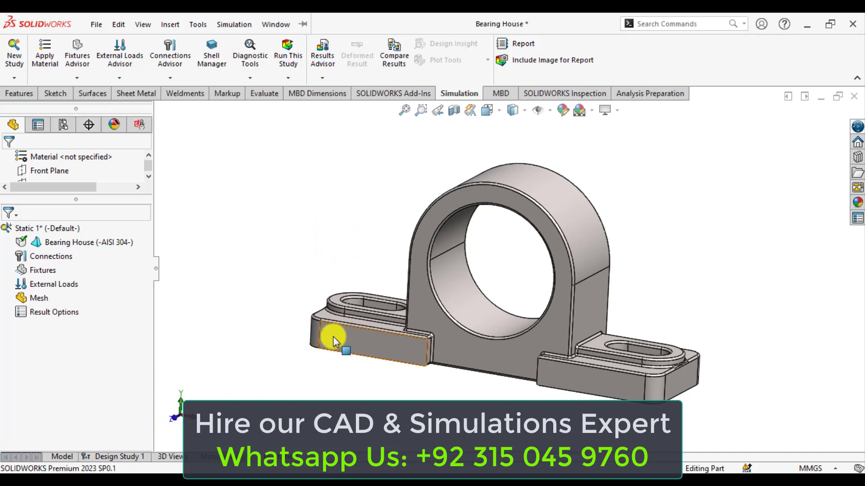
middle_click_drag(332, 329, 317, 276)
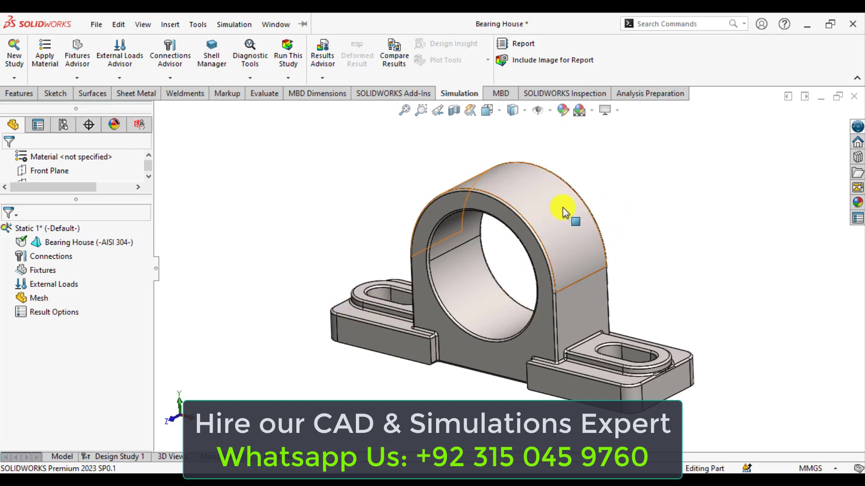
Turn on Temporary Axes so the bore's centre axis is visible.
left_click(548, 110)
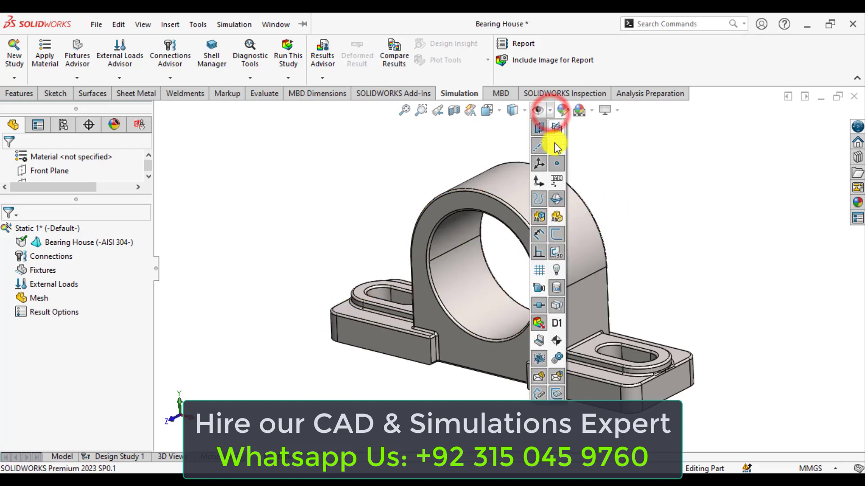
left_click(554, 143)
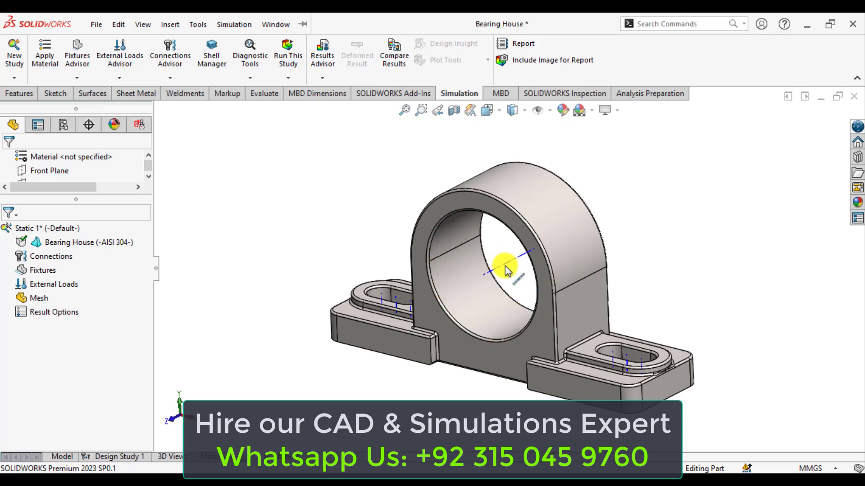
mouse_move(303, 199)
middle_mouse_down()
mouse_move(278, 212)
mouse_move(308, 197)
mouse_move(294, 204)
middle_mouse_up()
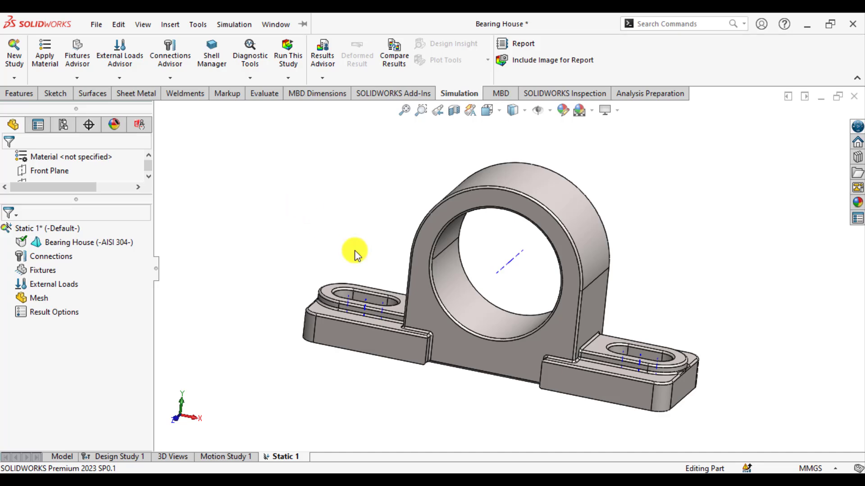
Sketch a single point at the bore centre (0, 35) on the housing's front face, creating Sketch10.
left_click(420, 311)
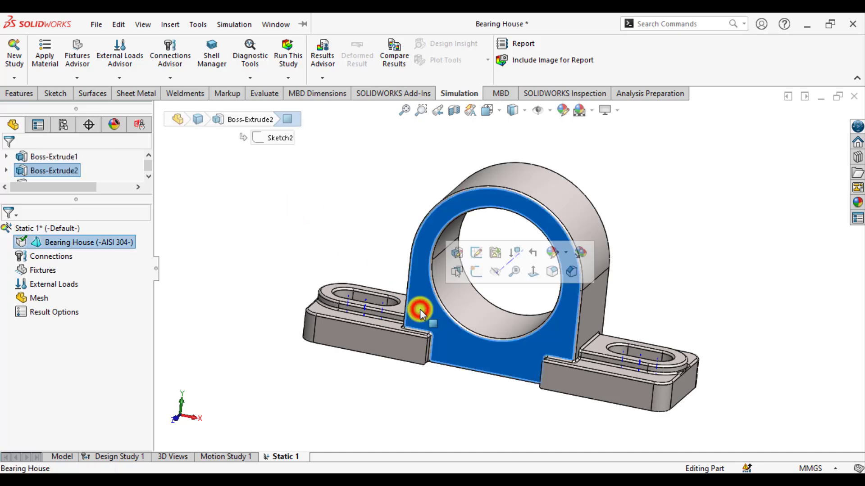
left_click(476, 271)
left_click(331, 233)
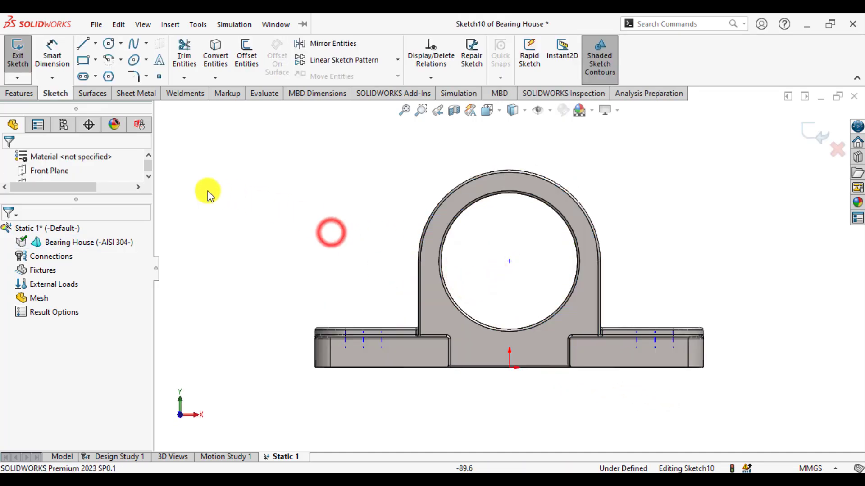
left_click(159, 77)
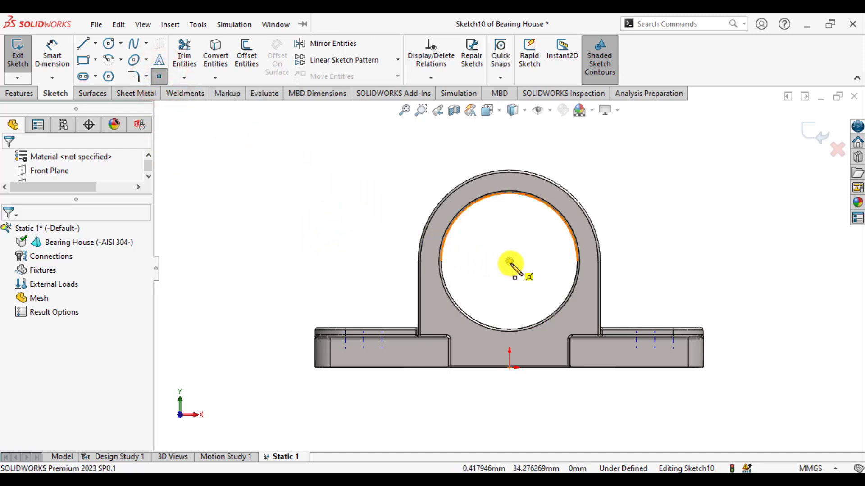
left_click(509, 261)
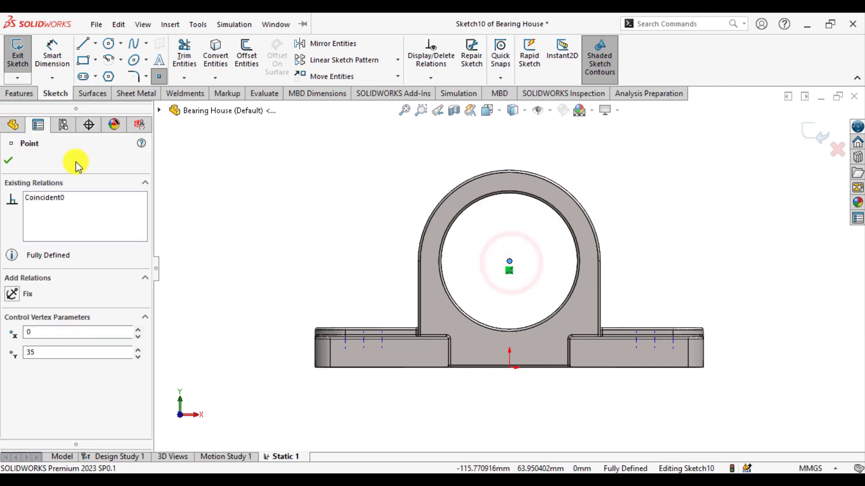
left_click(9, 163)
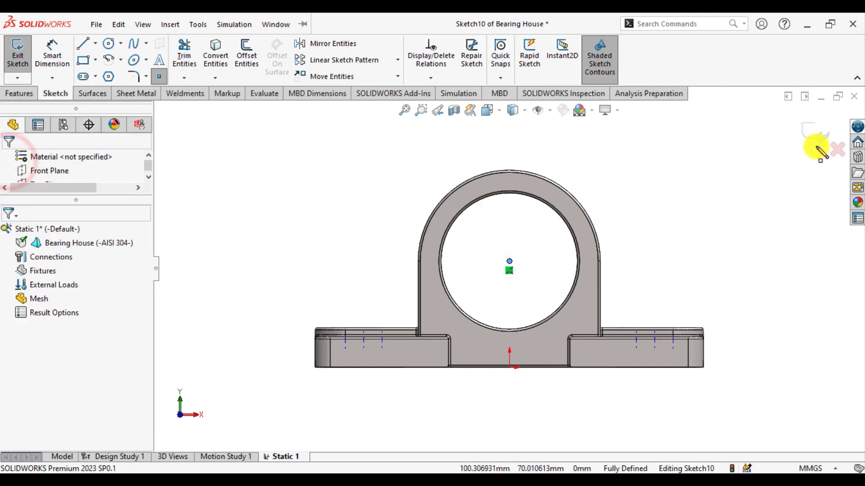
left_click(816, 136)
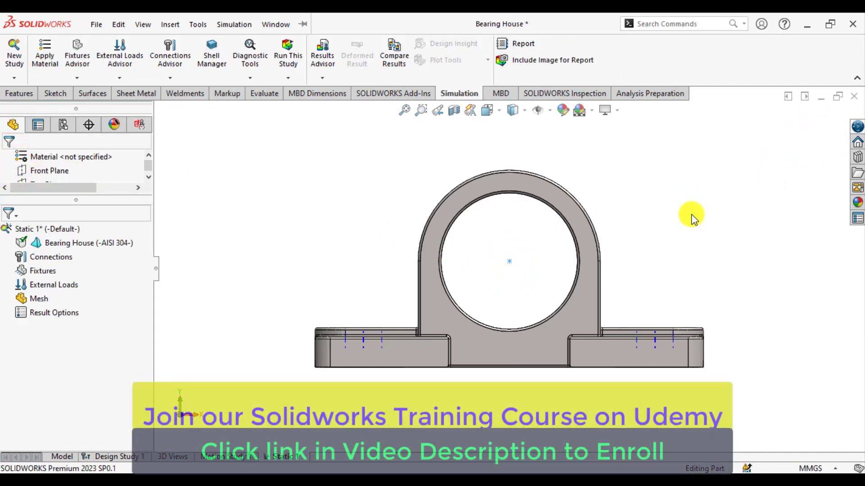
mouse_move(689, 216)
middle_mouse_down()
mouse_move(649, 247)
mouse_move(658, 278)
middle_mouse_up()
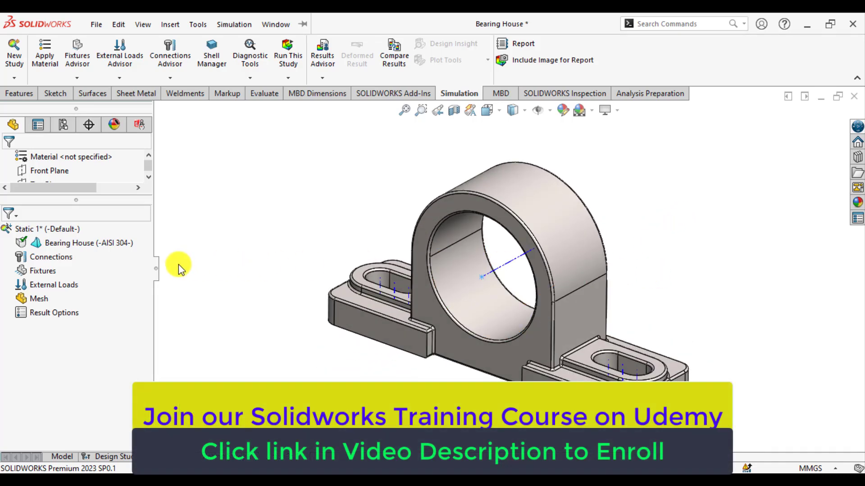
Add Coordinate System4 with its origin on Sketch10's bore-centre point (0, 35, 14.5 mm).
left_click(62, 456)
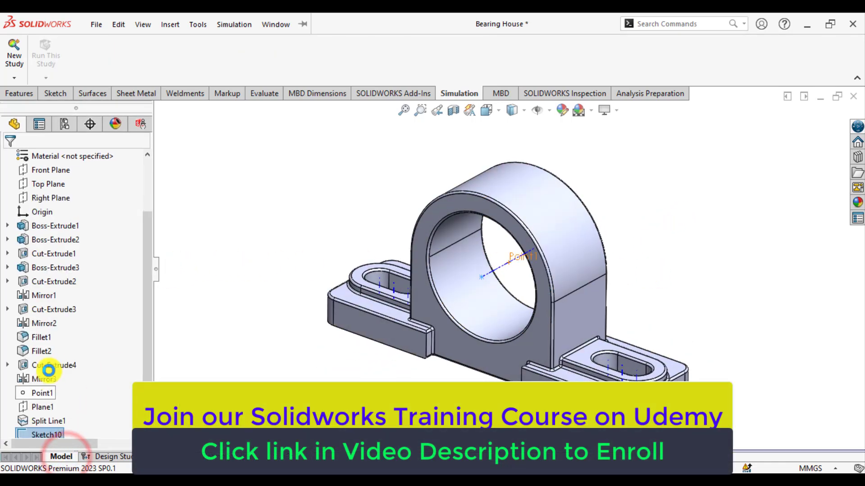
scroll(49, 367, "down", 1)
left_click(218, 347)
left_click(45, 420)
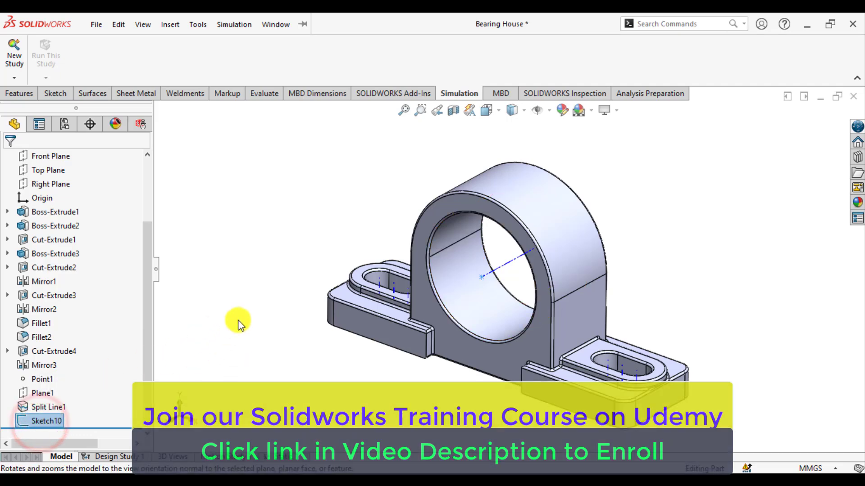
left_click(23, 93)
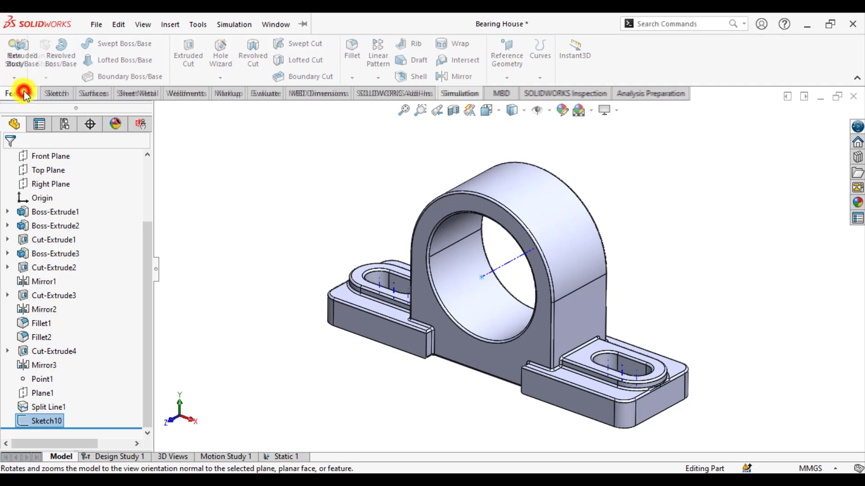
left_click(507, 77)
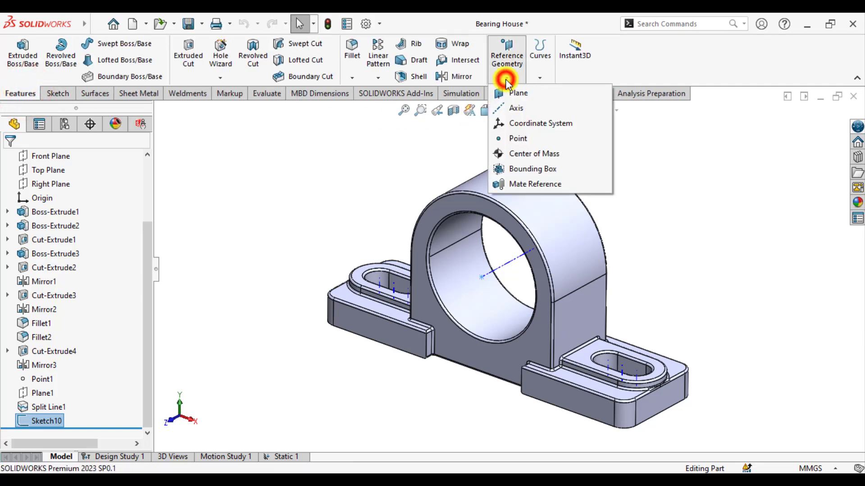
left_click(521, 126)
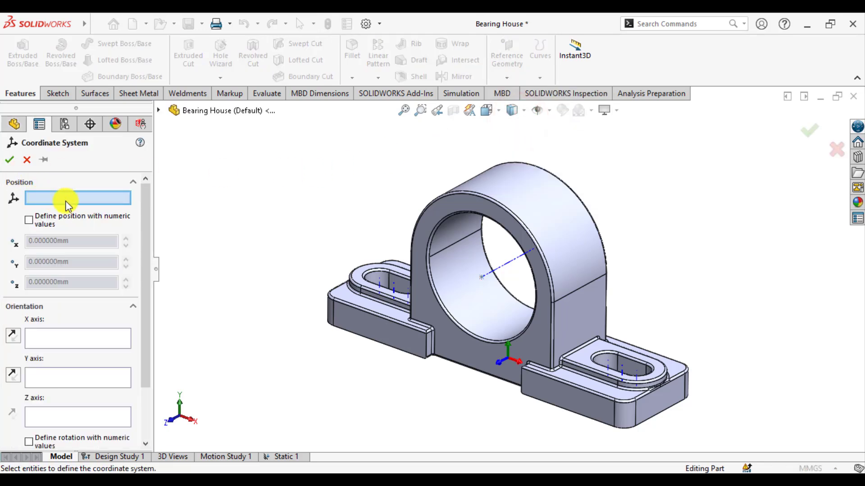
left_click(481, 279)
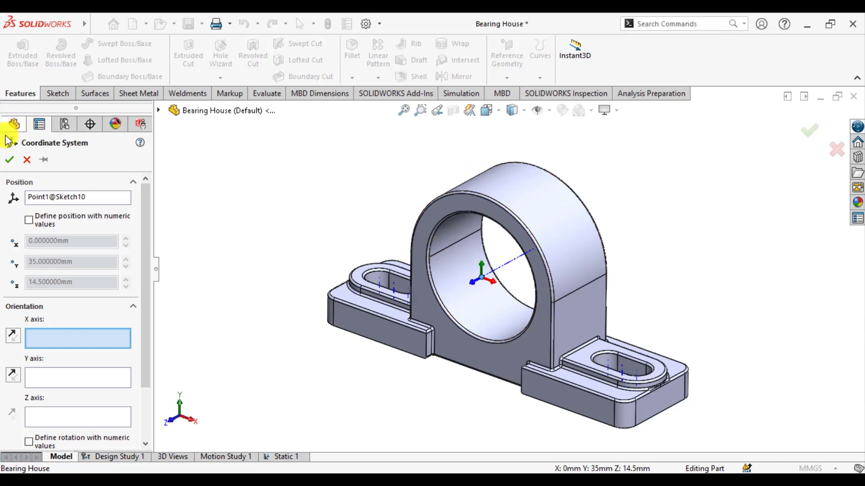
left_click(7, 161)
Check Coordinate System4 in the feature tree, then switch to the Static 1 study.
scroll(270, 212, "down", 2)
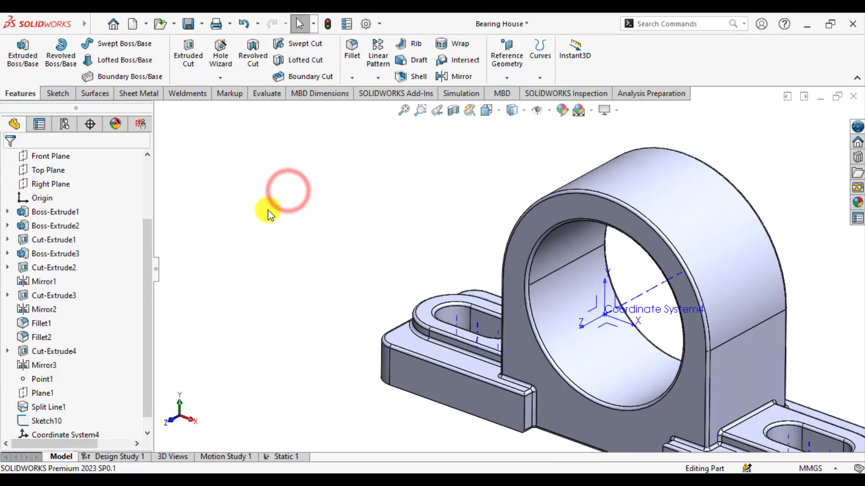
scroll(266, 218, "up", 2)
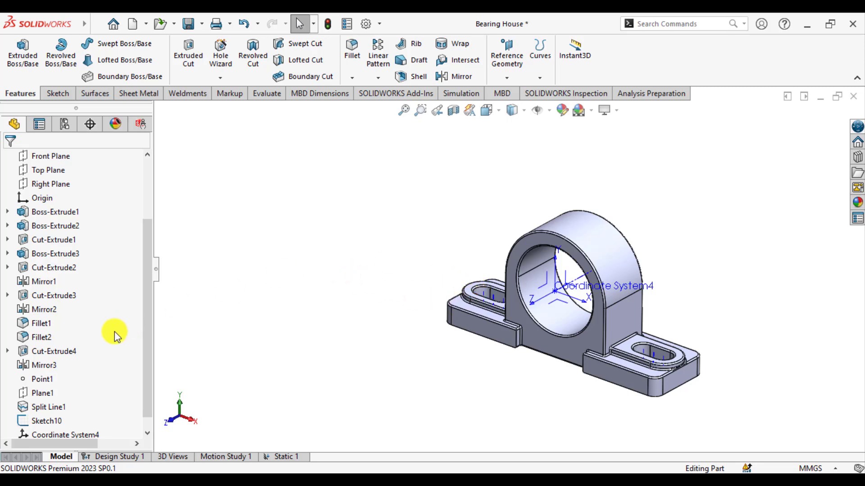
scroll(150, 361, "down", 1)
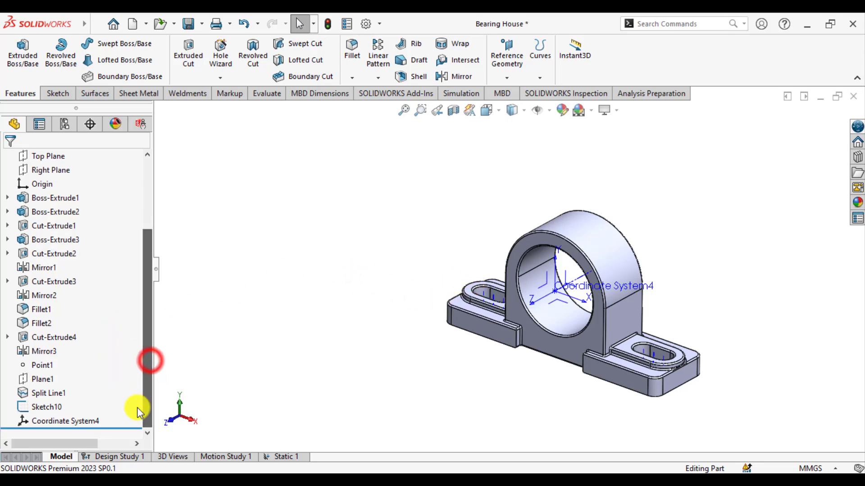
left_click(81, 422)
left_click(329, 305)
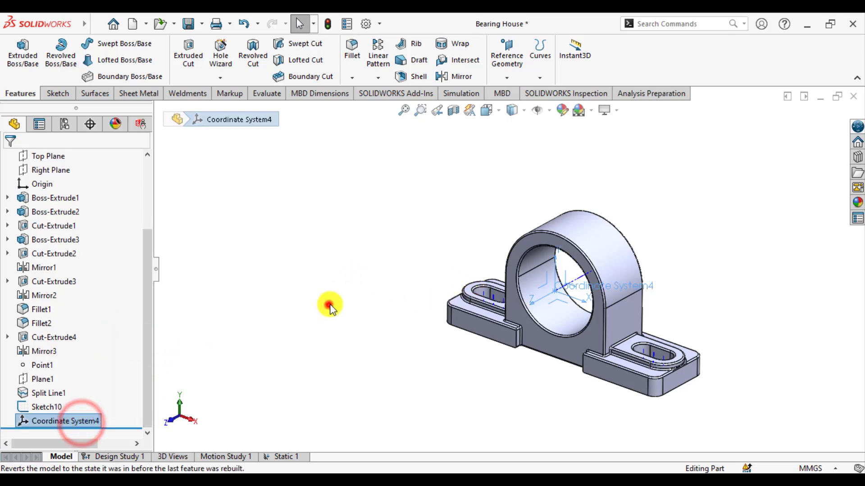
left_click(282, 456)
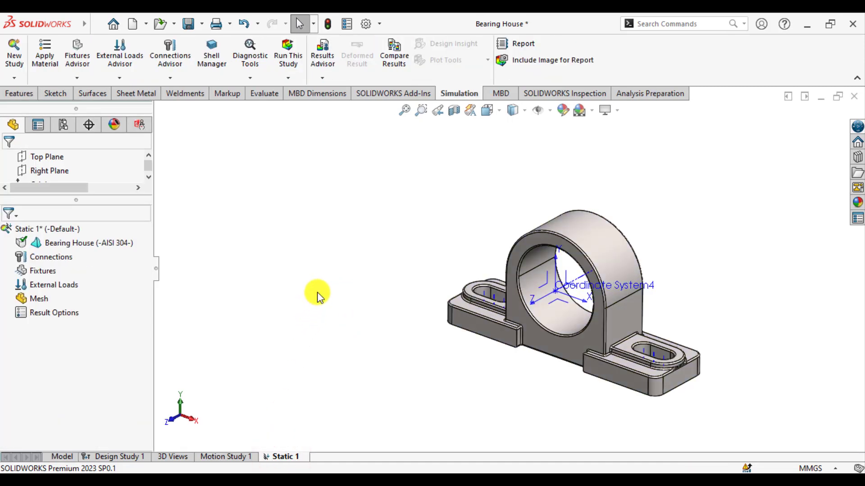
Fix the base's bottom face with a Fixed Geometry fixture, Fixed-1.
left_click(317, 293)
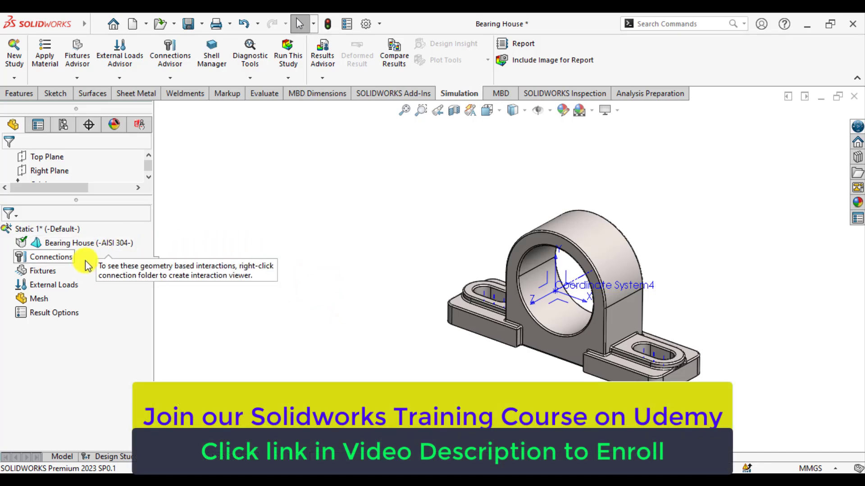
right_click(50, 273)
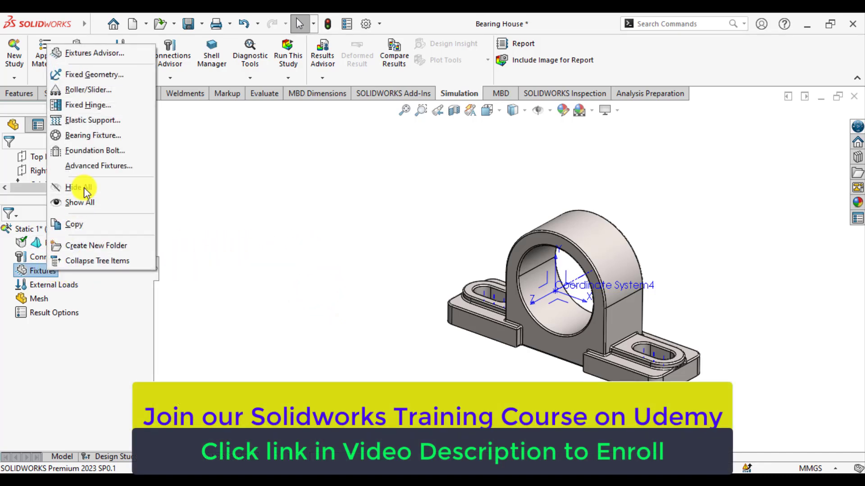
left_click(86, 77)
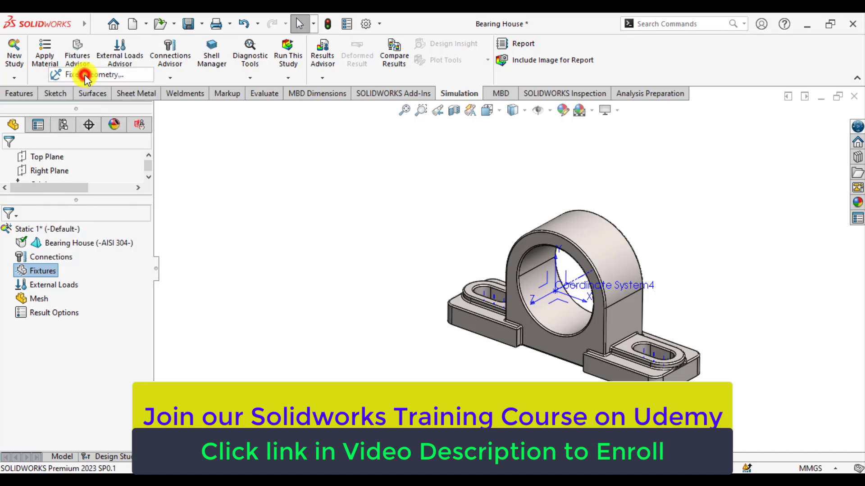
middle_click_drag(344, 327, 386, 184)
left_click(555, 335)
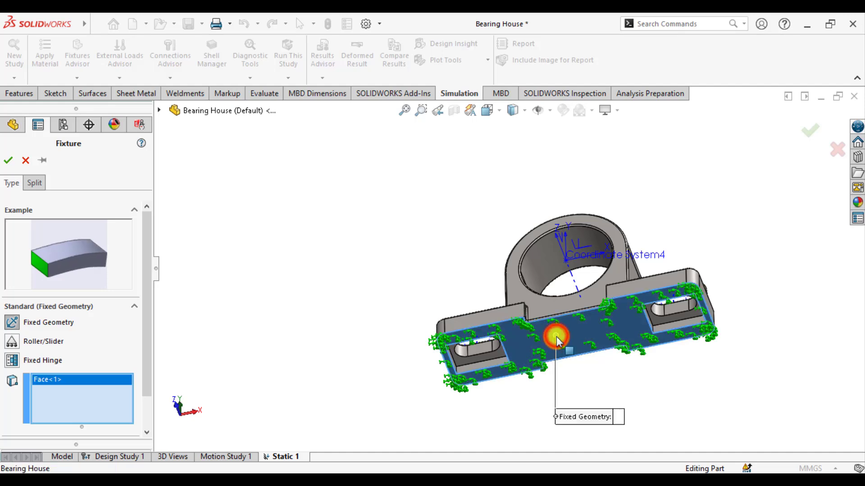
left_click(8, 161)
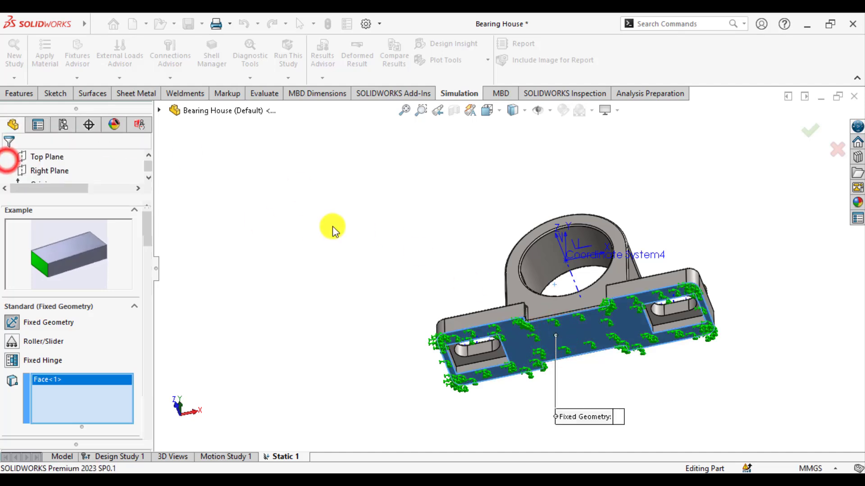
middle_click_drag(390, 191, 368, 351)
Add a bearing load on the bore face, referenced to Coordinate System4 along Y.
right_click(68, 299)
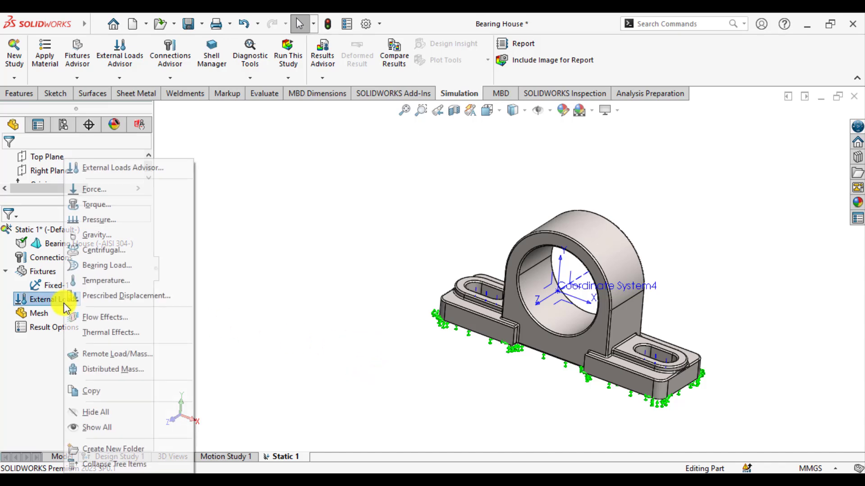
left_click(103, 266)
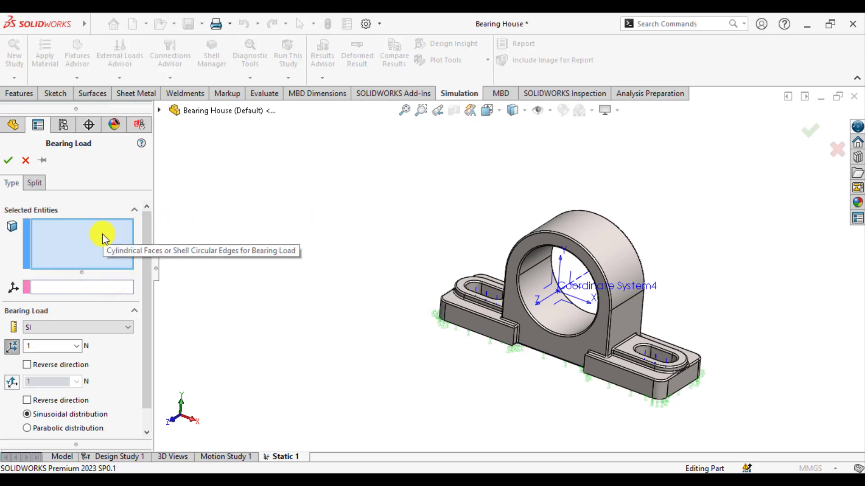
left_click(562, 324)
left_click(94, 292)
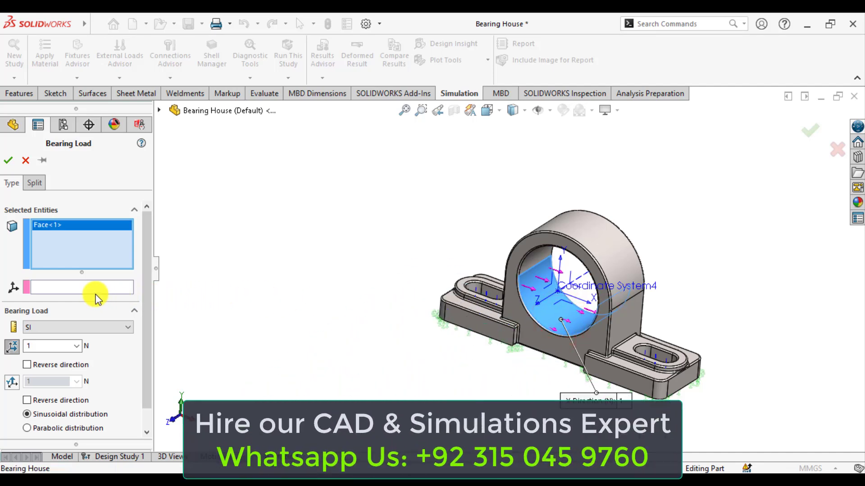
left_click(92, 291)
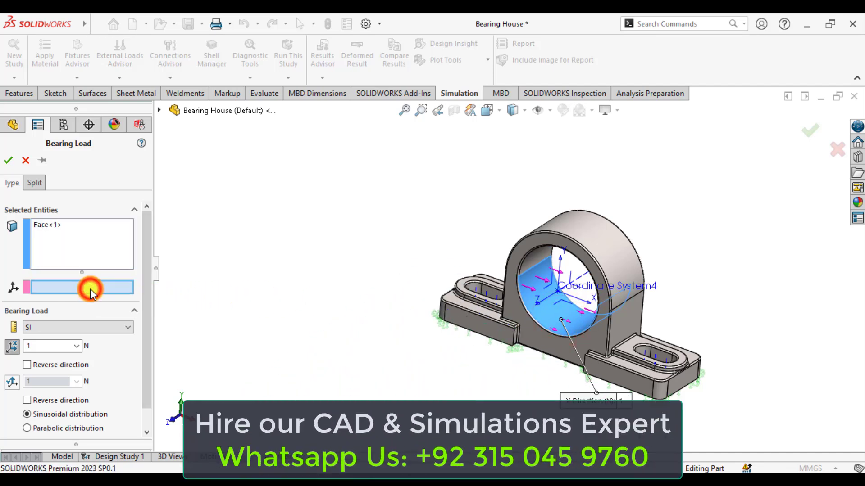
left_click(572, 290)
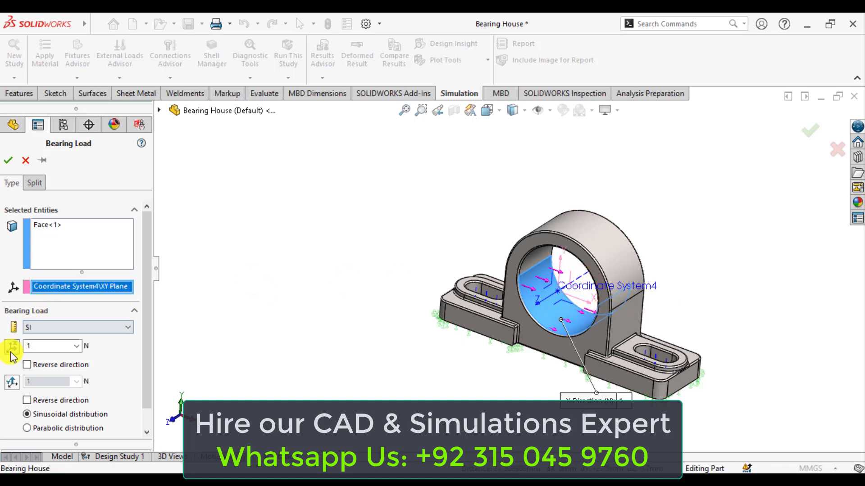
left_click(12, 384)
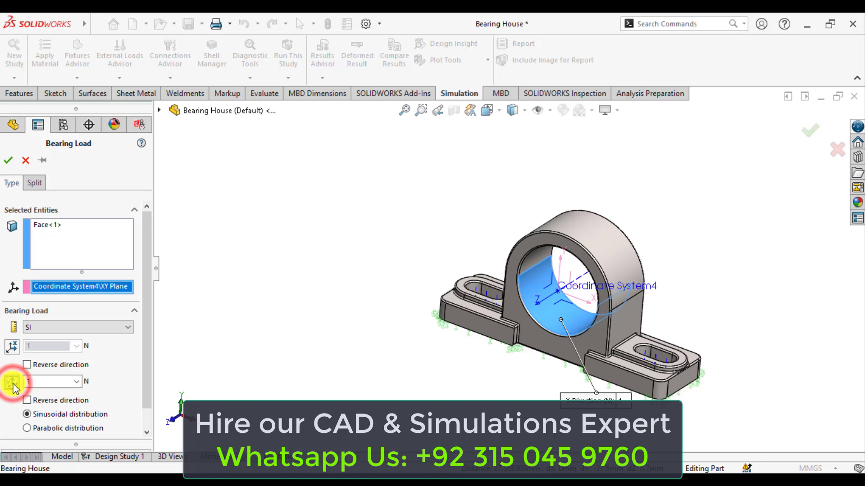
Reverse the bearing load's direction and set its magnitude to 45,800 N.
double_click(58, 385)
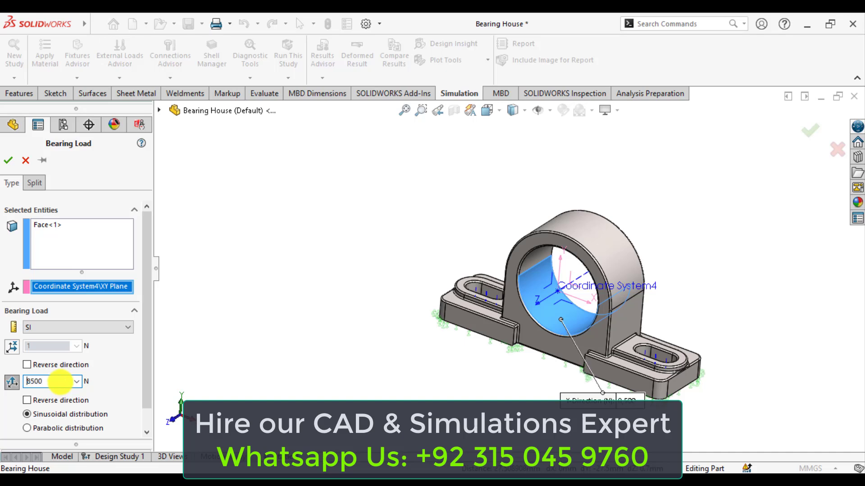
left_click(27, 400)
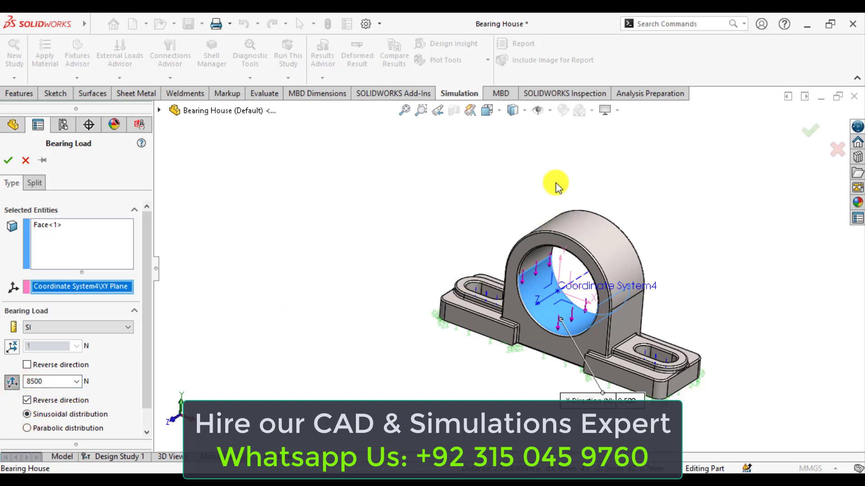
double_click(49, 382)
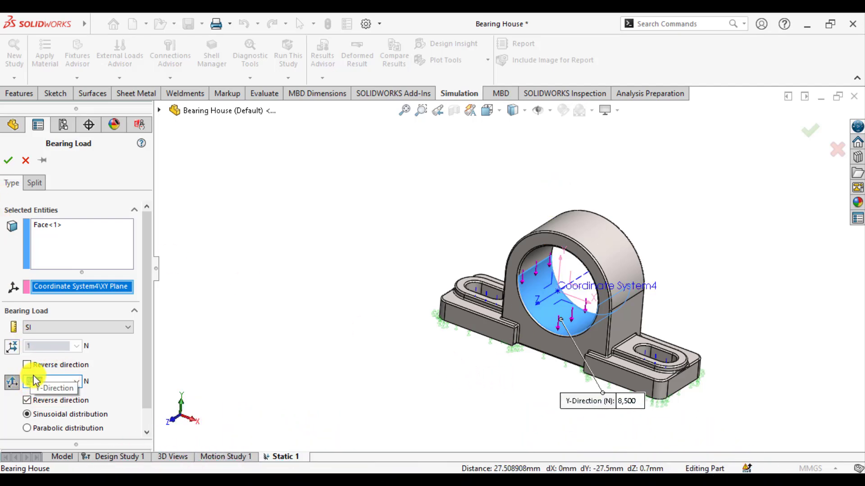
type("580")
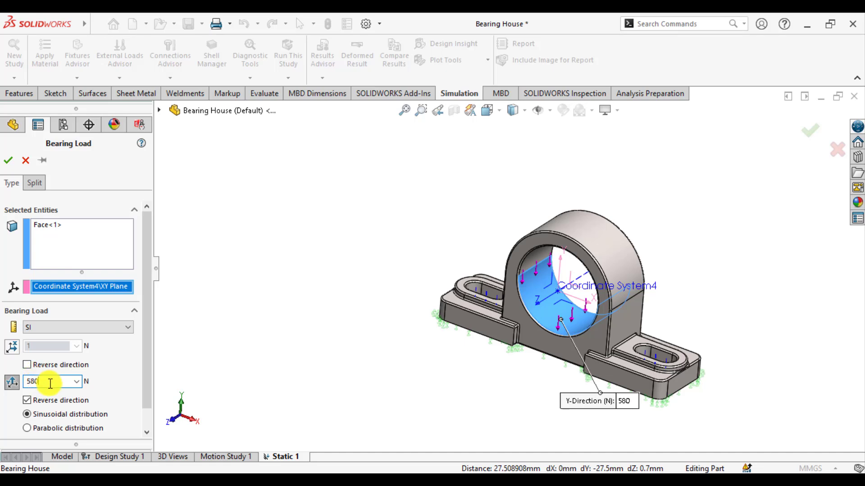
left_click_drag(50, 383, 20, 383)
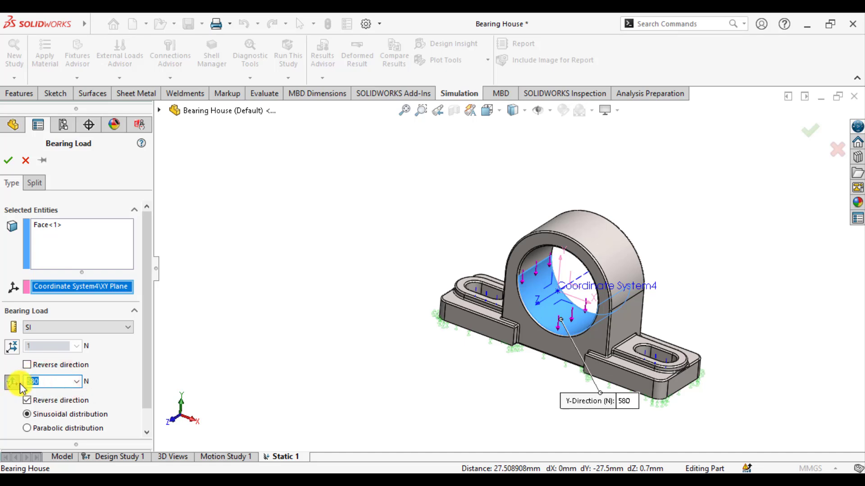
type("45800")
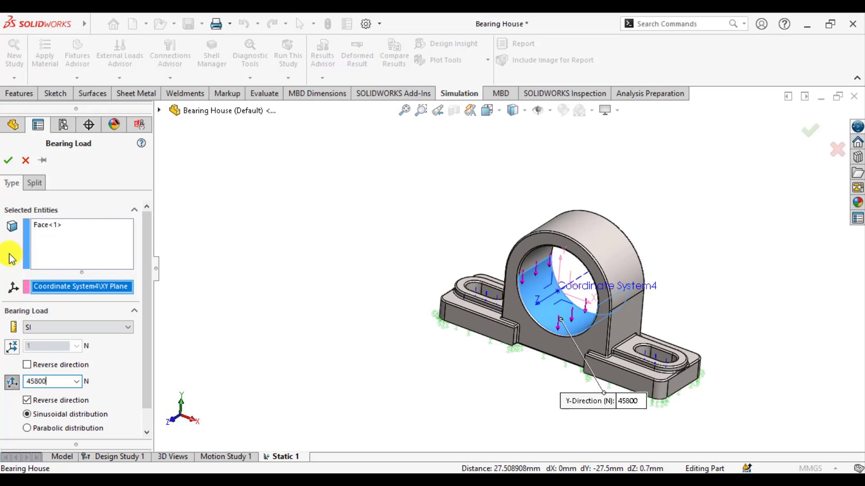
left_click(7, 163)
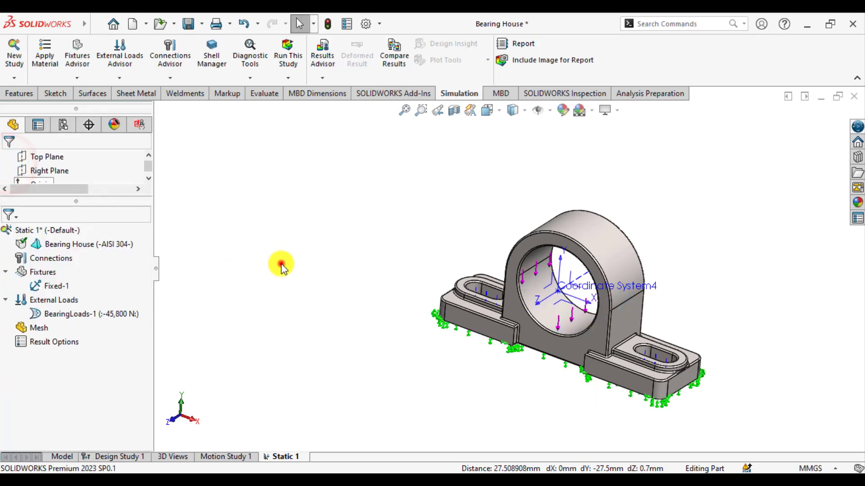
Mesh the Bearing House with 15 mm maximum and 3 mm minimum elements, producing the Quality1 plot.
right_click(36, 328)
left_click(85, 122)
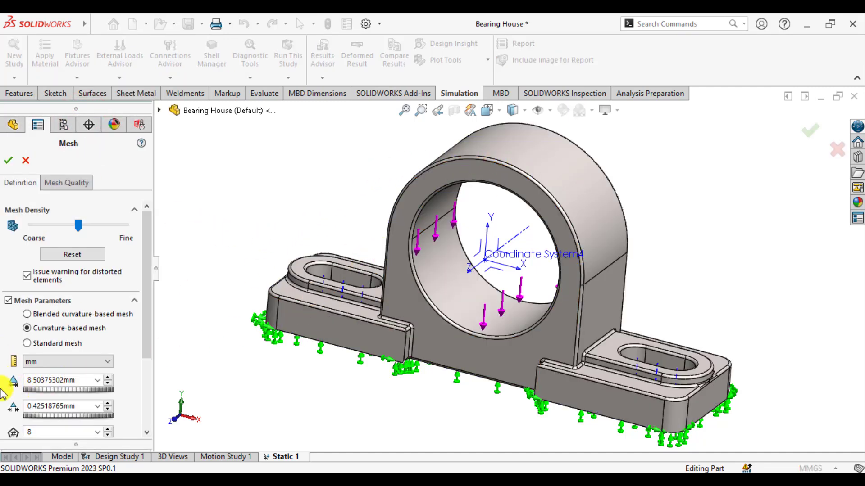
double_click(71, 382)
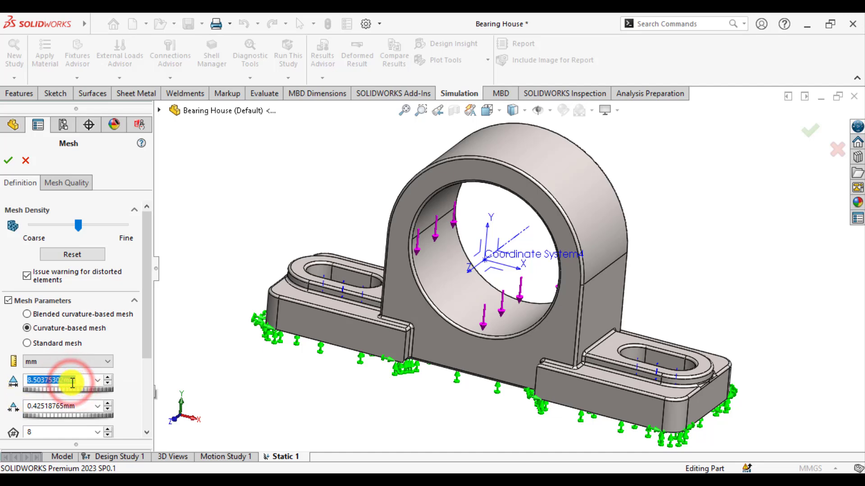
type("15")
key("Return")
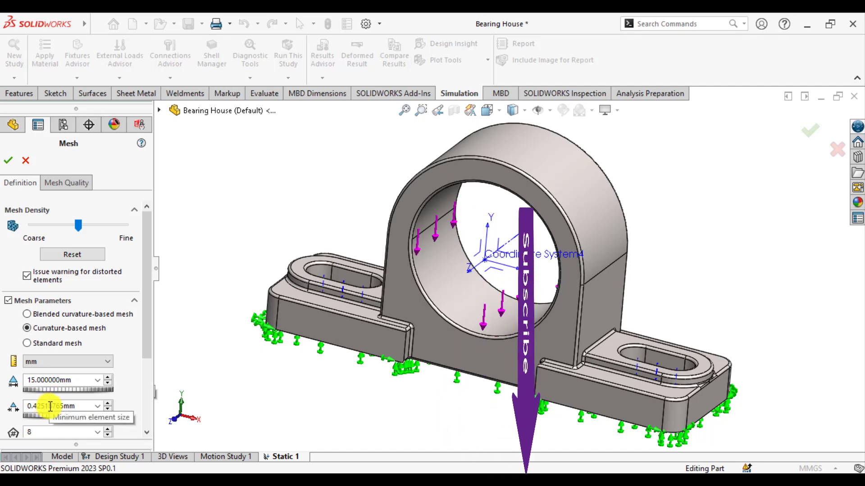
double_click(50, 406)
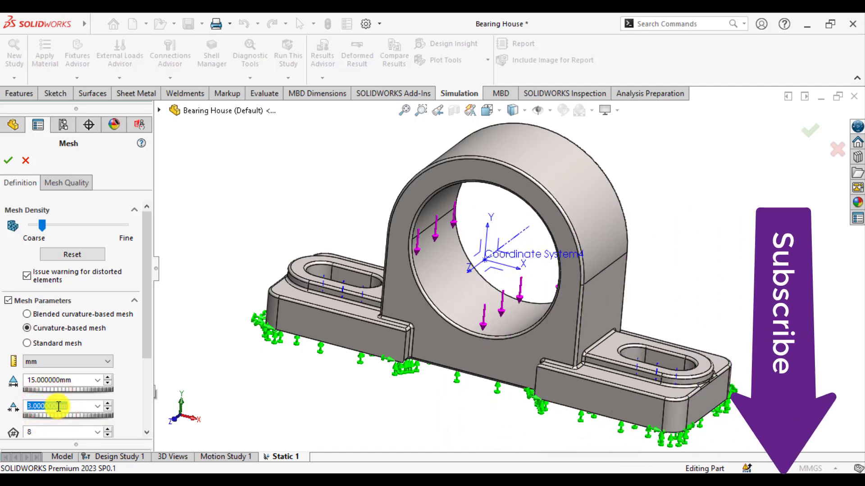
left_click(9, 163)
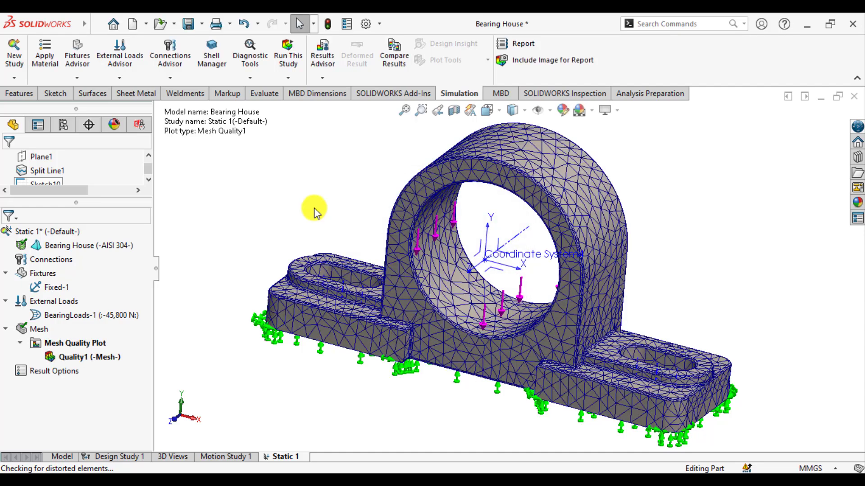
right_click(82, 362)
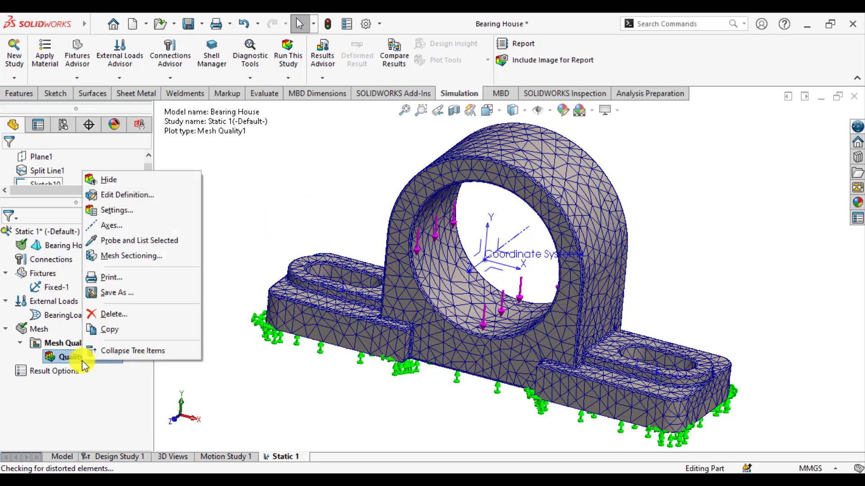
left_click(264, 205)
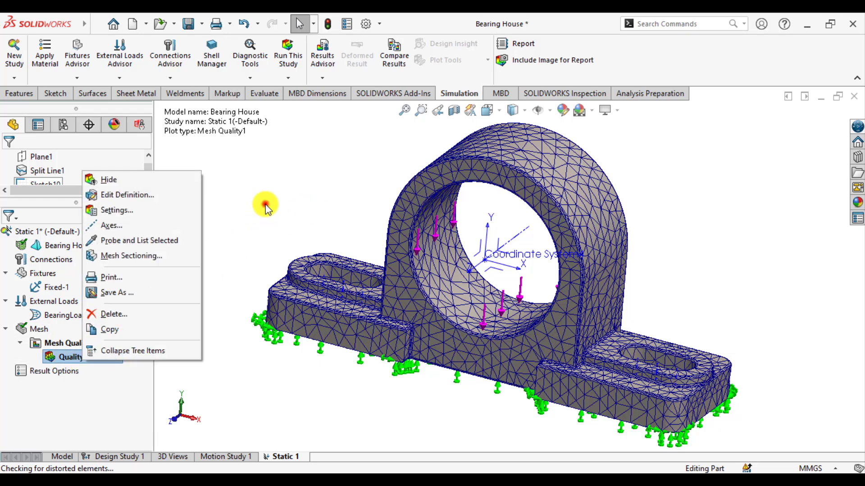
Remesh the Bearing House with a 12 mm element size and 2.4 mm tolerance.
right_click(25, 331)
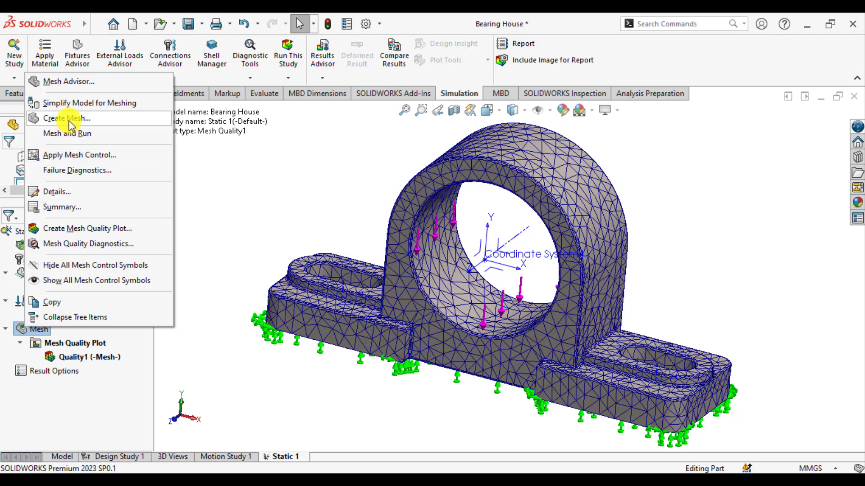
left_click(69, 119)
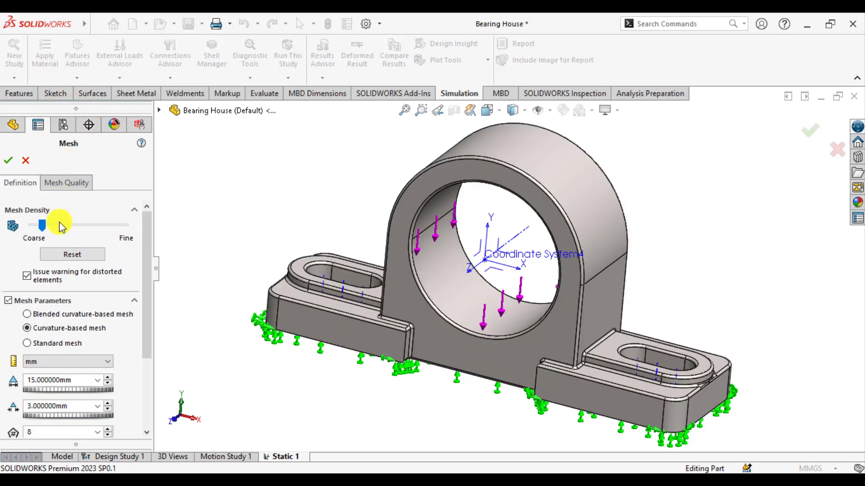
double_click(50, 384)
type("12")
left_click(63, 405)
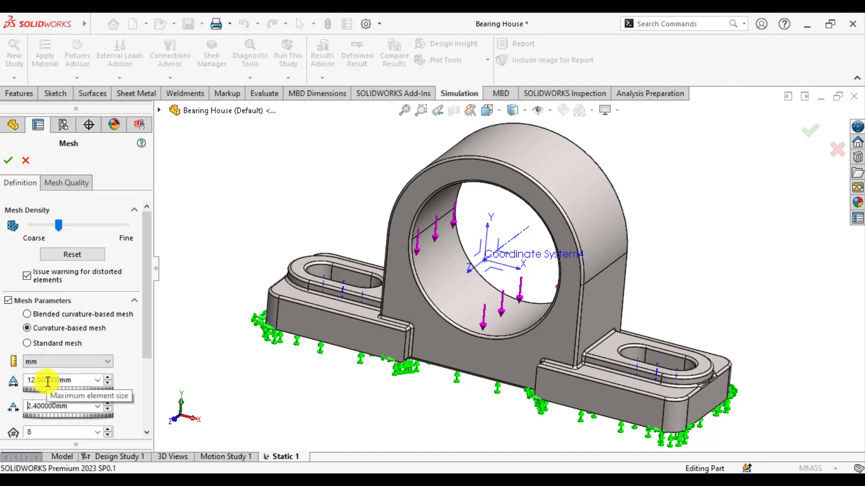
left_click(10, 163)
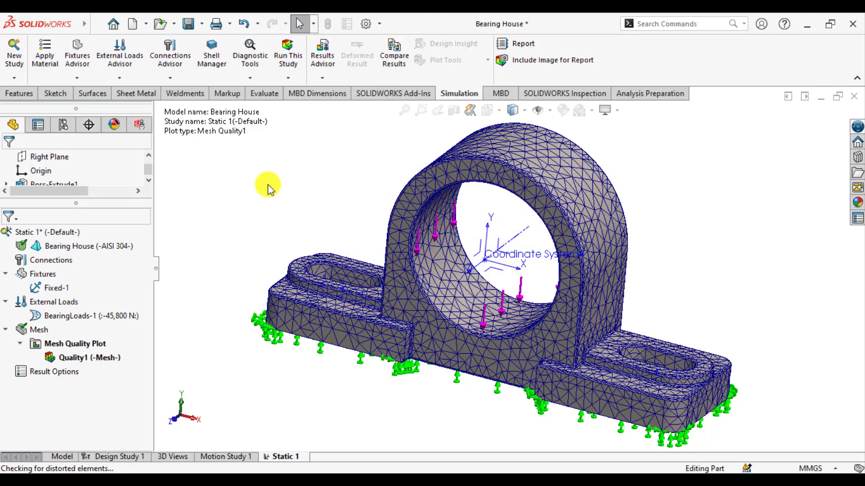
middle_click_drag(279, 219, 301, 217)
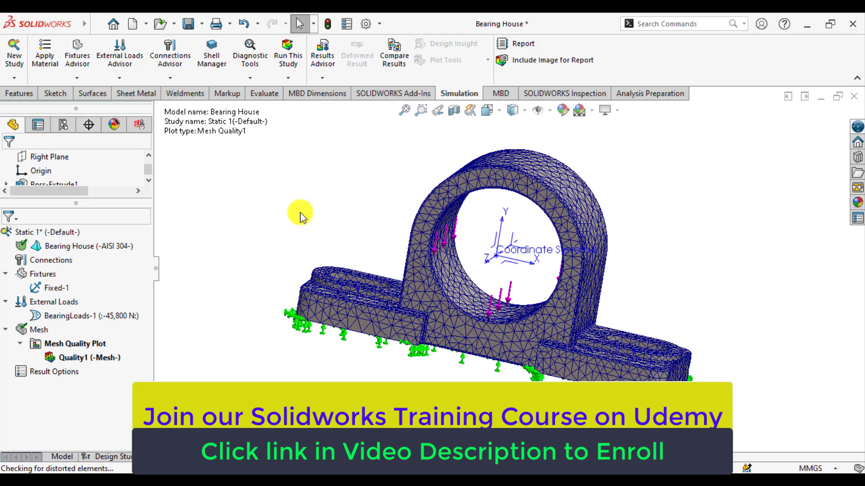
Run the study and set Stress1 to Y normal stress (SY) in N/mm^2 (MPa).
left_click(288, 53)
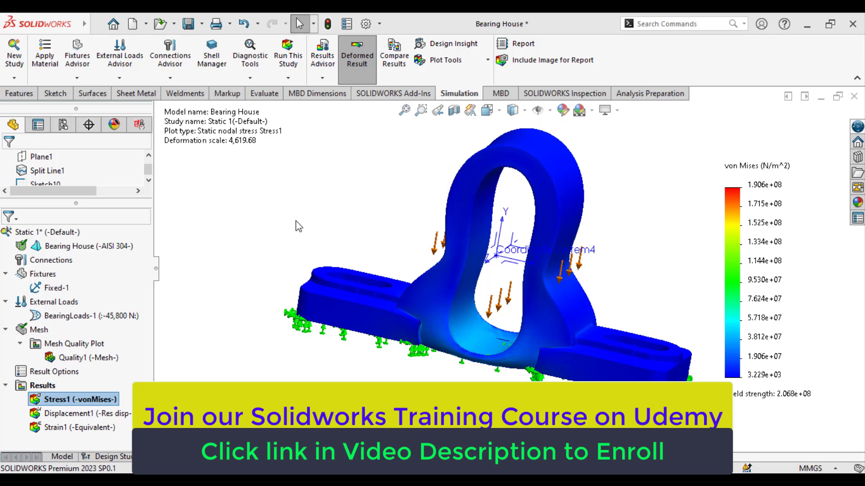
right_click(82, 402)
left_click(115, 147)
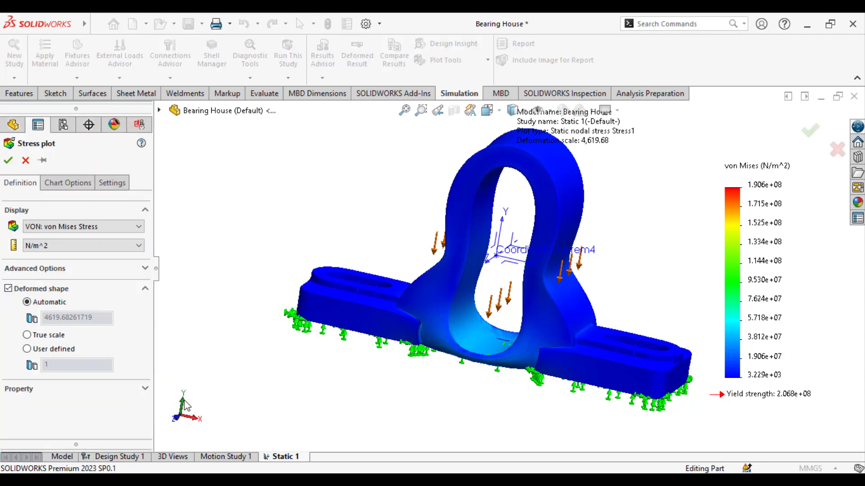
left_click(42, 226)
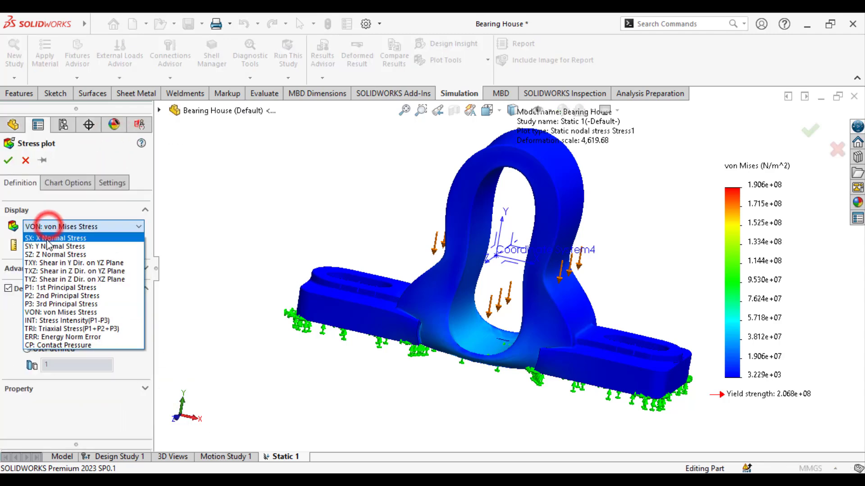
left_click(49, 247)
left_click(54, 246)
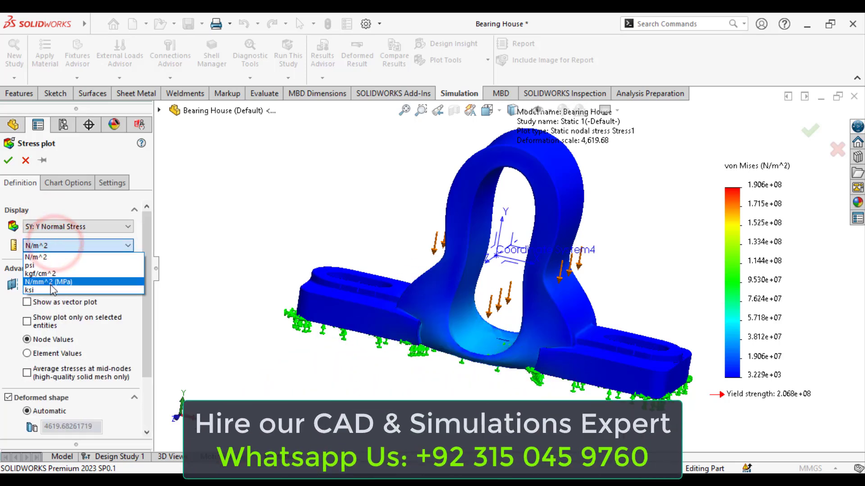
left_click(50, 283)
Give the Stress1 legend floating number format and show the deformation at true scale.
left_click(68, 183)
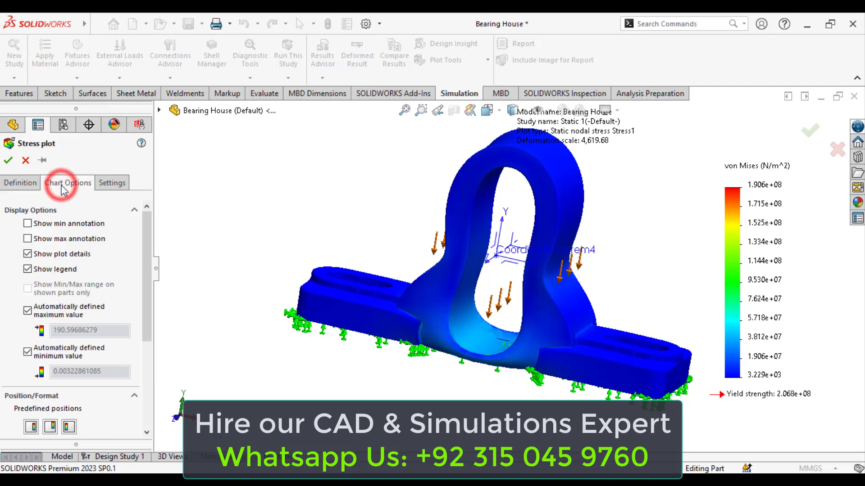
left_click_drag(150, 270, 148, 361)
left_click(72, 352)
left_click(67, 372)
left_click(18, 183)
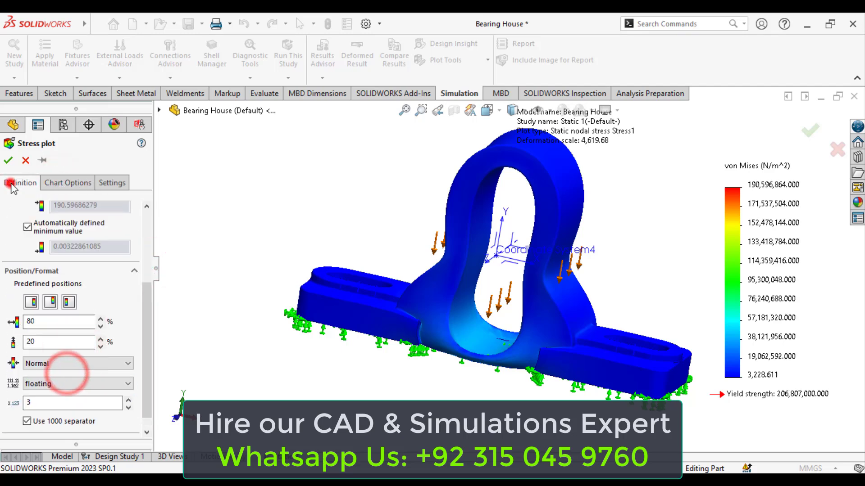
left_click(27, 373)
left_click(9, 160)
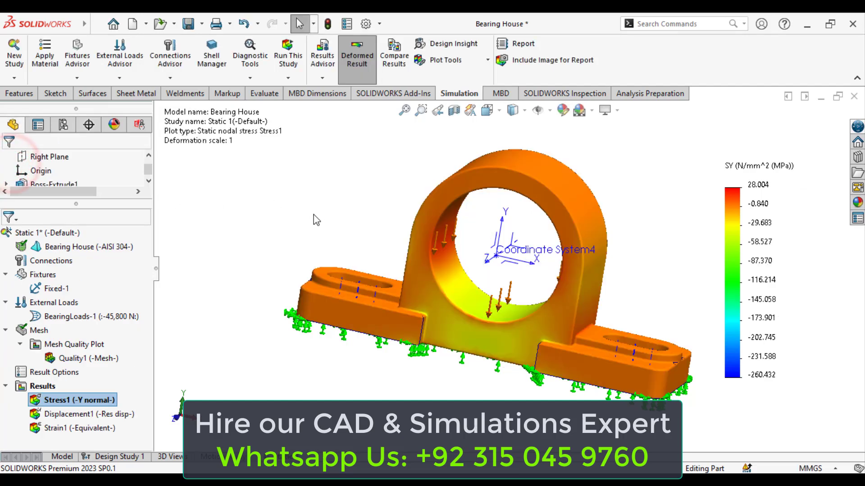
middle_click_drag(314, 214, 313, 237)
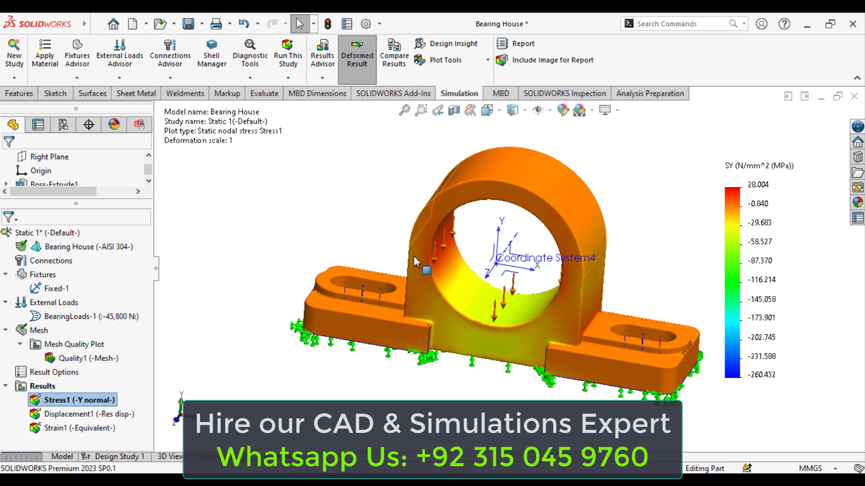
Create a Stress2 von Mises plot in N/mm^2 (MPa) with true-scale deformation.
right_click(47, 389)
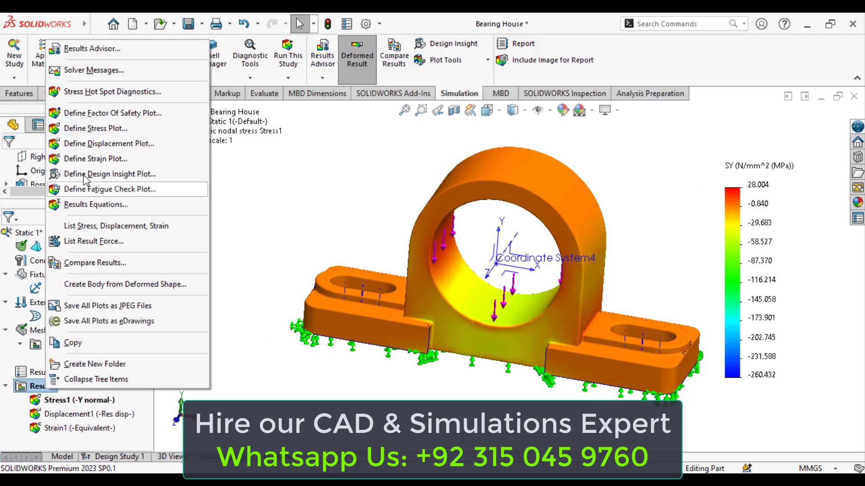
left_click(90, 128)
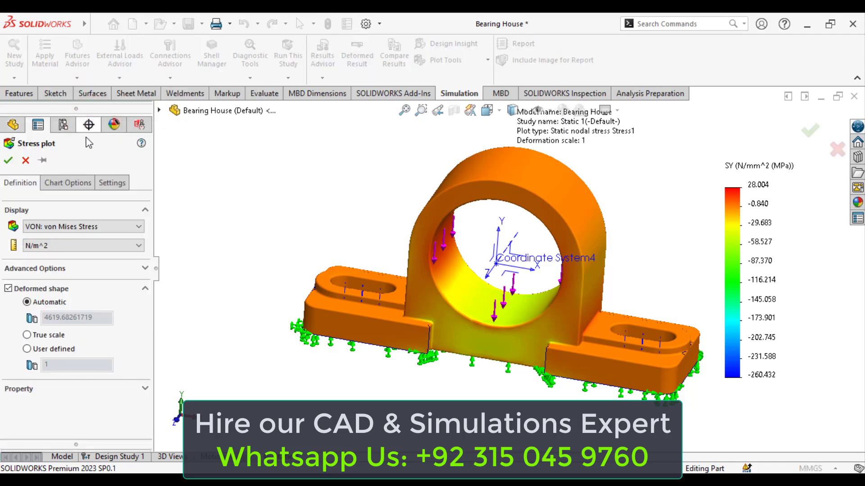
left_click(61, 247)
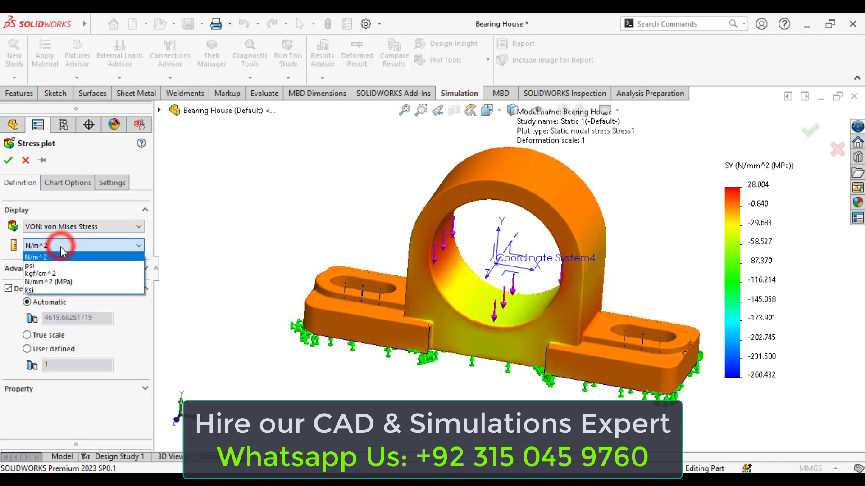
left_click(54, 282)
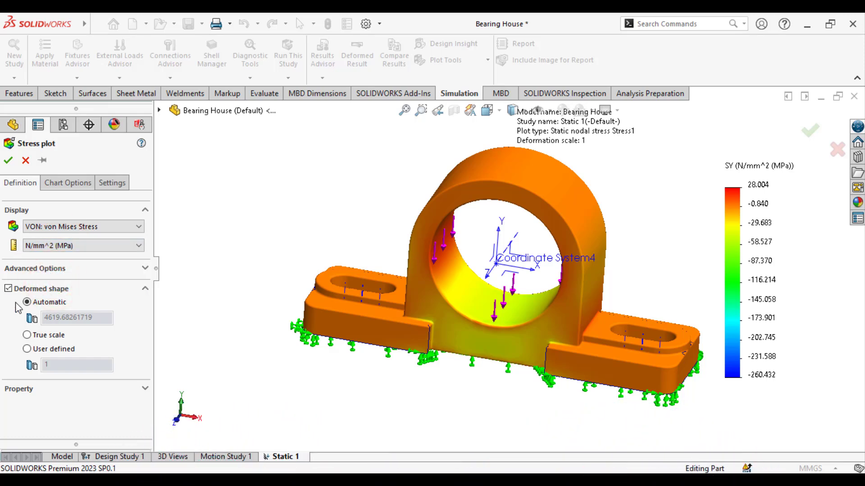
left_click(27, 336)
left_click(8, 160)
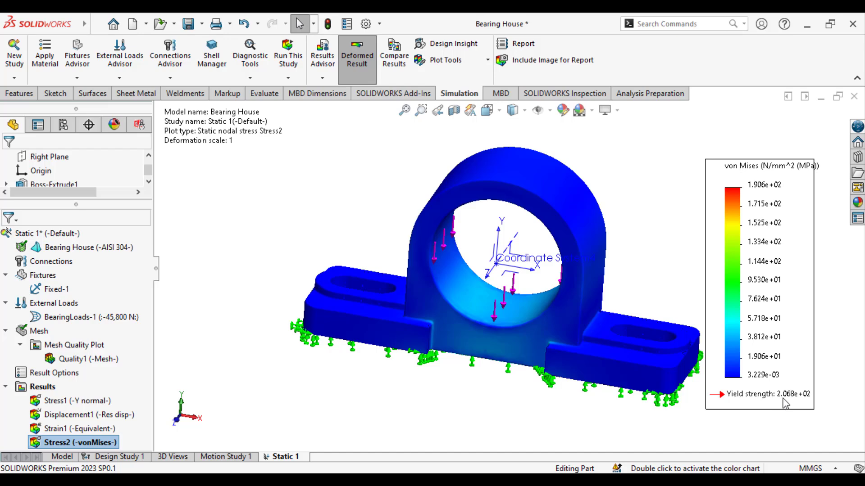
Edit the Displacement1 plot to show resultant displacement in mm at true scale.
left_click(411, 436)
double_click(55, 421)
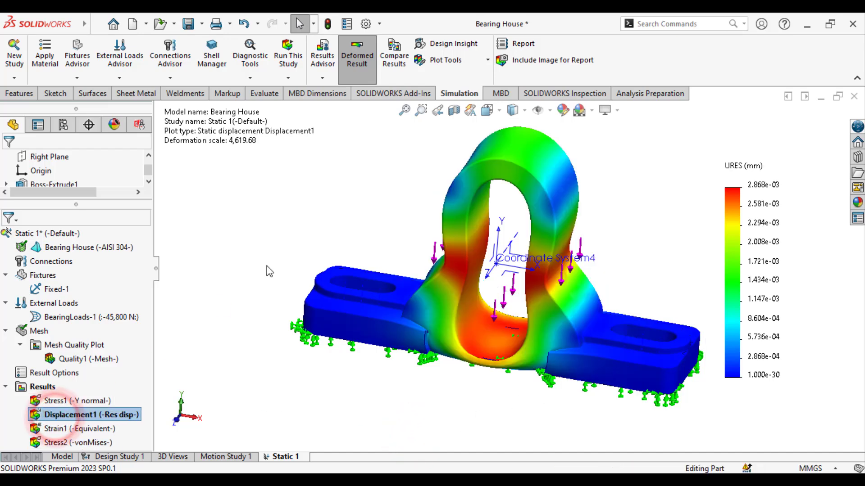
right_click(72, 416)
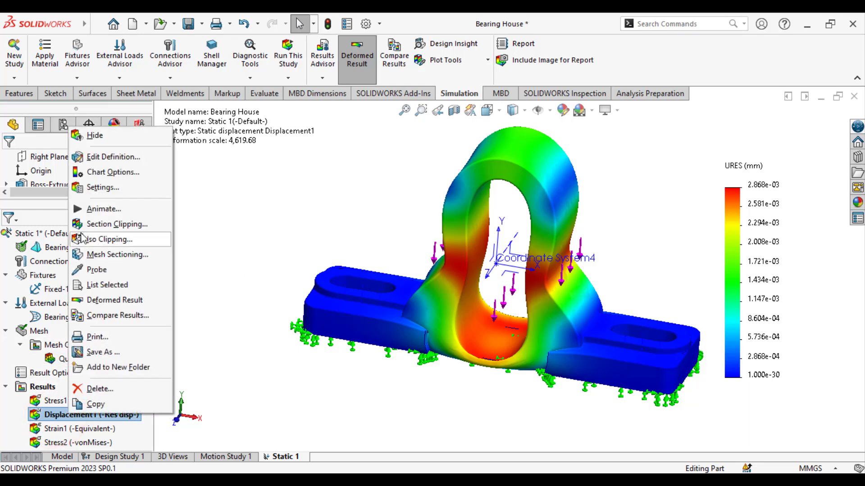
left_click(109, 161)
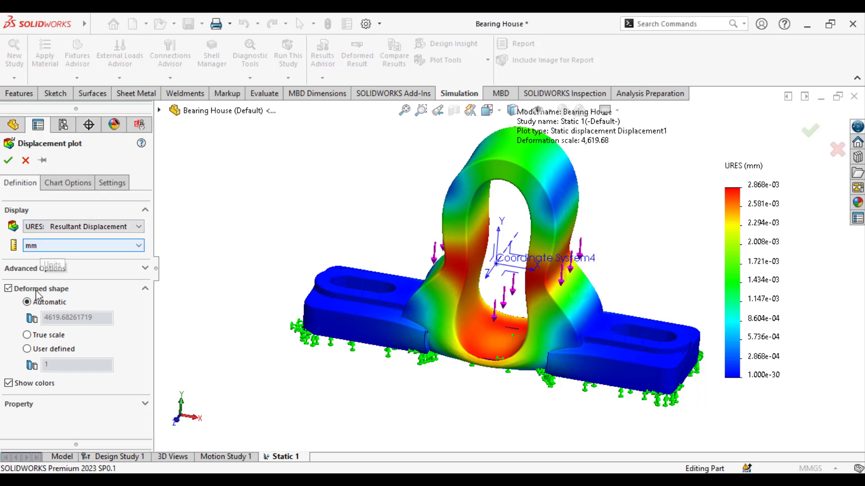
left_click(27, 335)
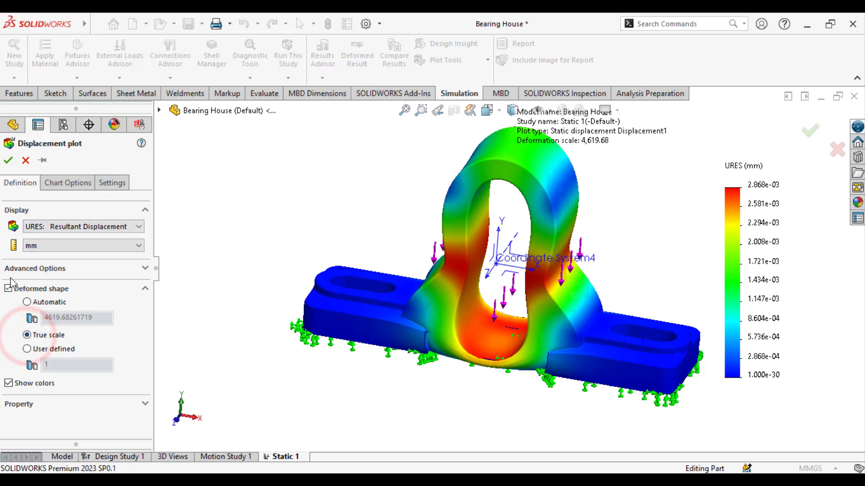
left_click(9, 161)
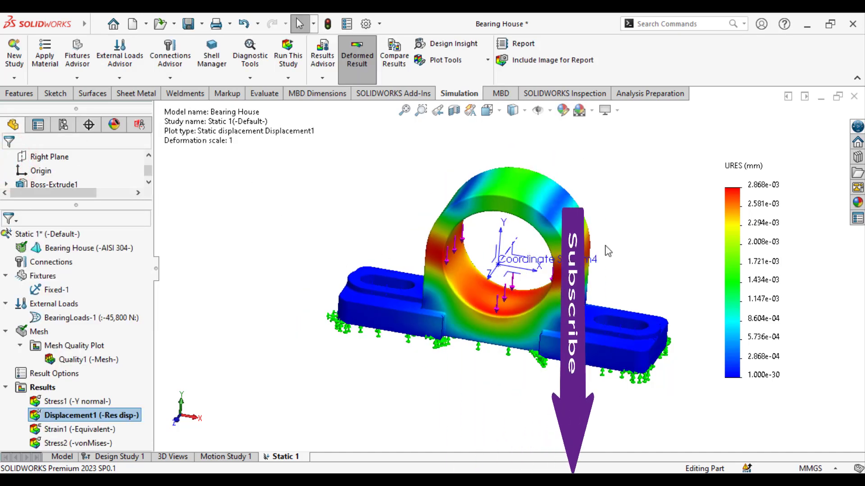
scroll(608, 251, "down", 2)
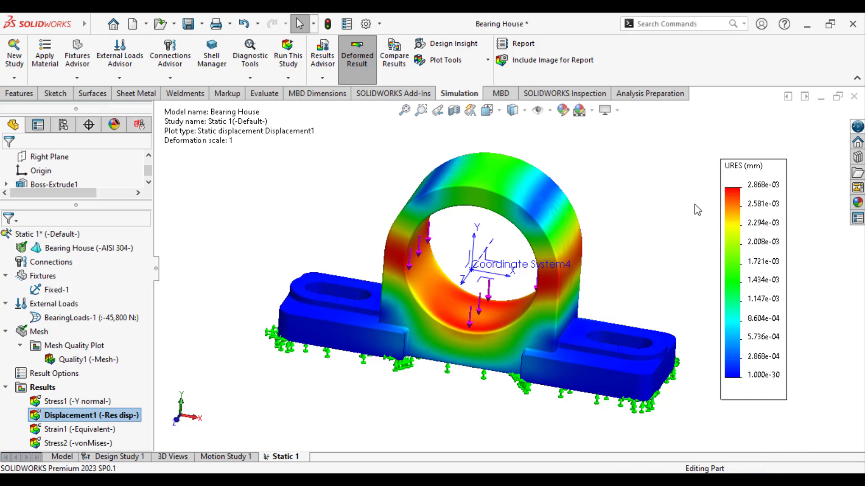
left_click(310, 203)
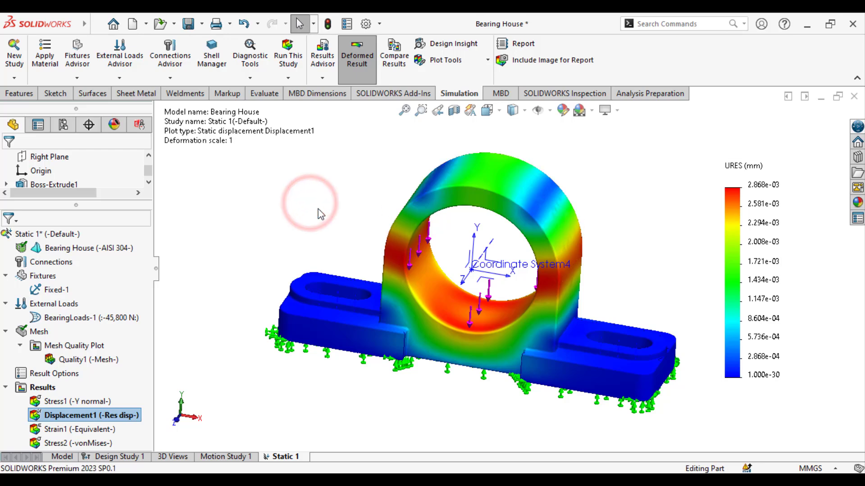